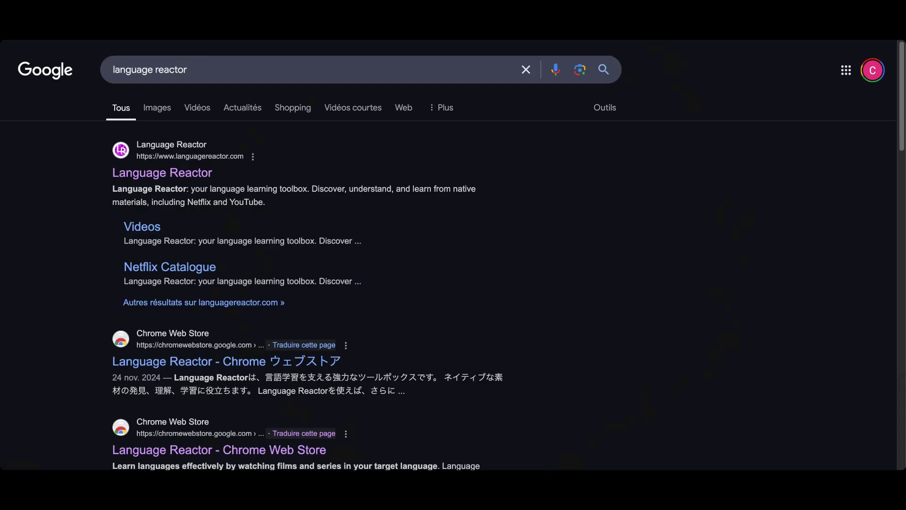
# Open the Language Reactor extension's Chrome Web Store page from the search results
pyautogui.click(195, 72)
pyautogui.click(60, 116)
pyautogui.scroll(-1, 229, 178)
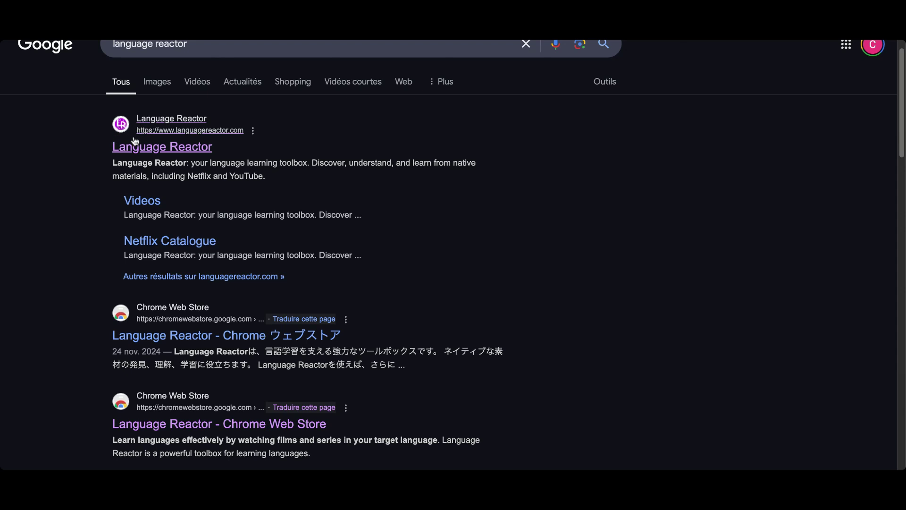
pyautogui.click(181, 150)
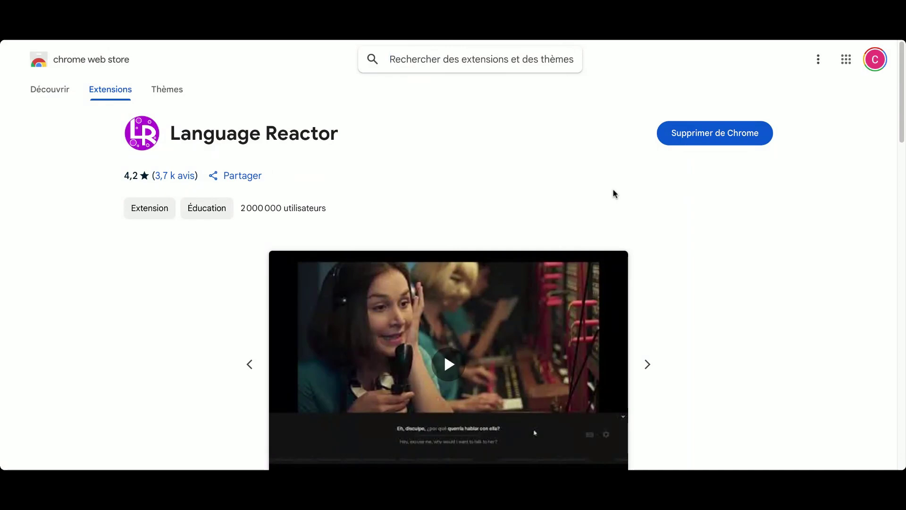
pyautogui.click(467, 59)
pyautogui.scroll(-1, 448, 283)
pyautogui.scroll(1, 448, 283)
pyautogui.click(425, 59)
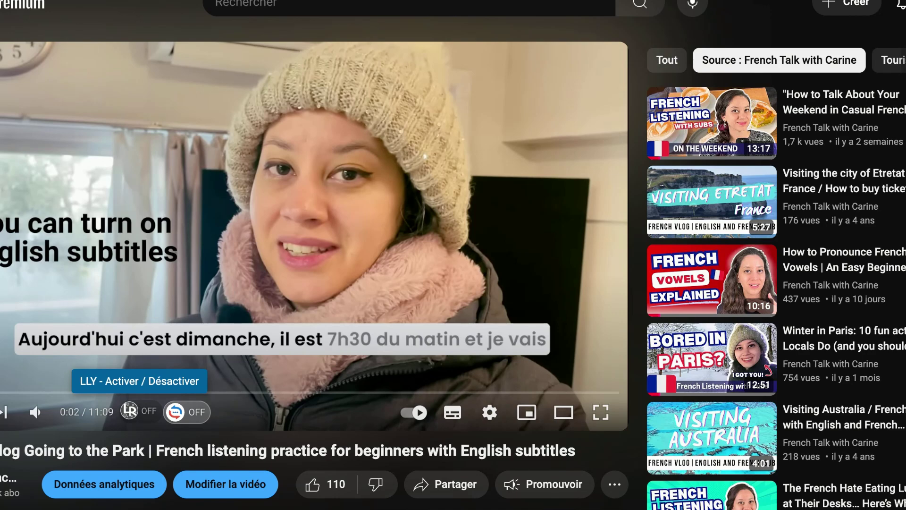
# Turn on Language Reactor for the YouTube video and check which subtitle languages the video offers
pyautogui.click(130, 410)
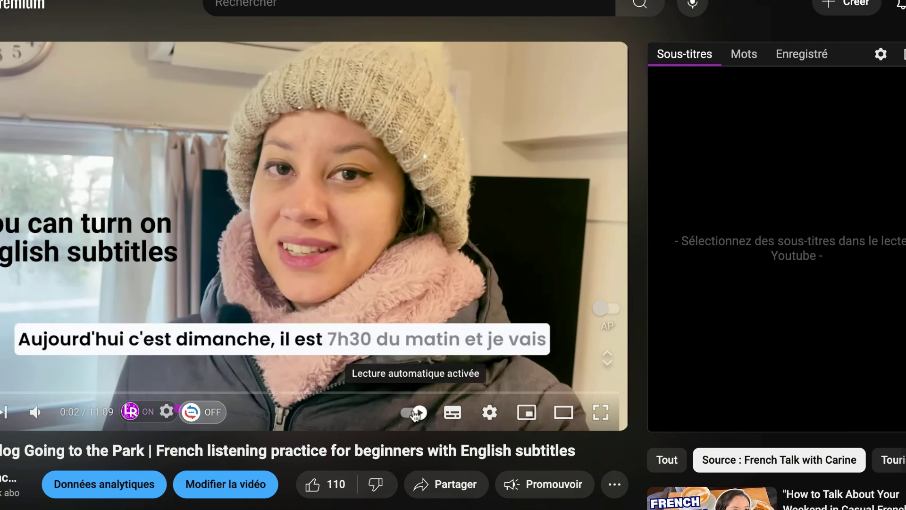
pyautogui.click(491, 413)
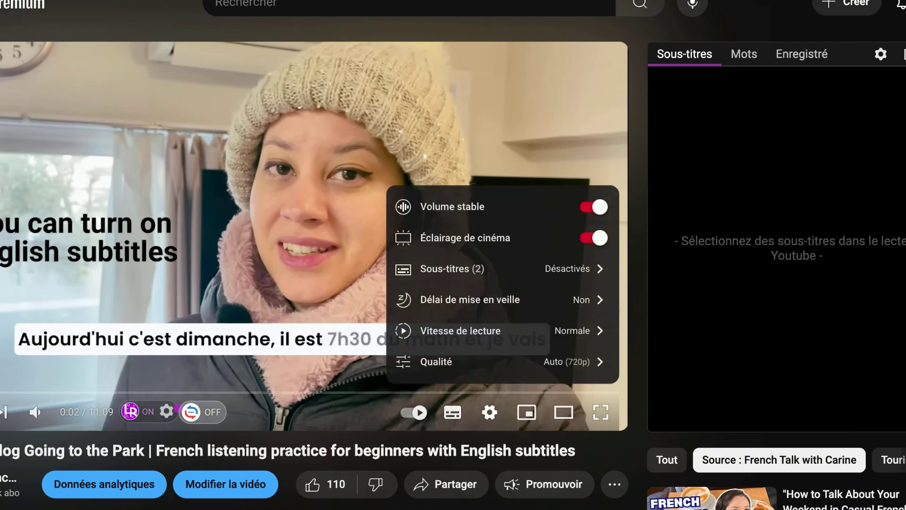
pyautogui.click(503, 276)
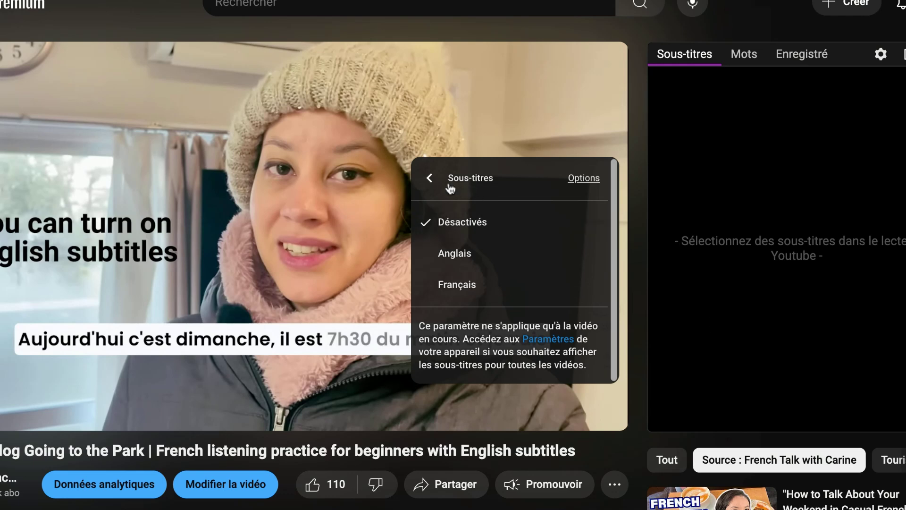
pyautogui.click(429, 178)
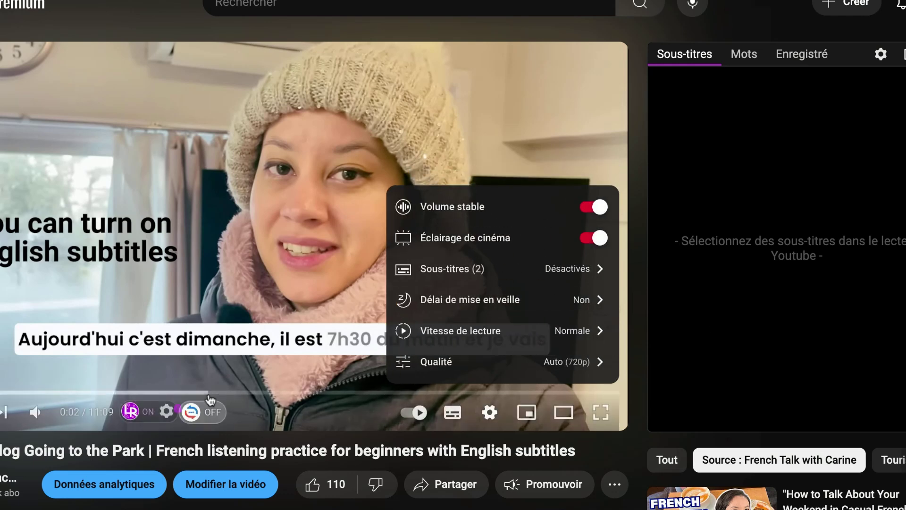
# Set Language Reactor's YouTube subtitle language to Français and its translation language to Anglais [Human captions]
pyautogui.click(167, 411)
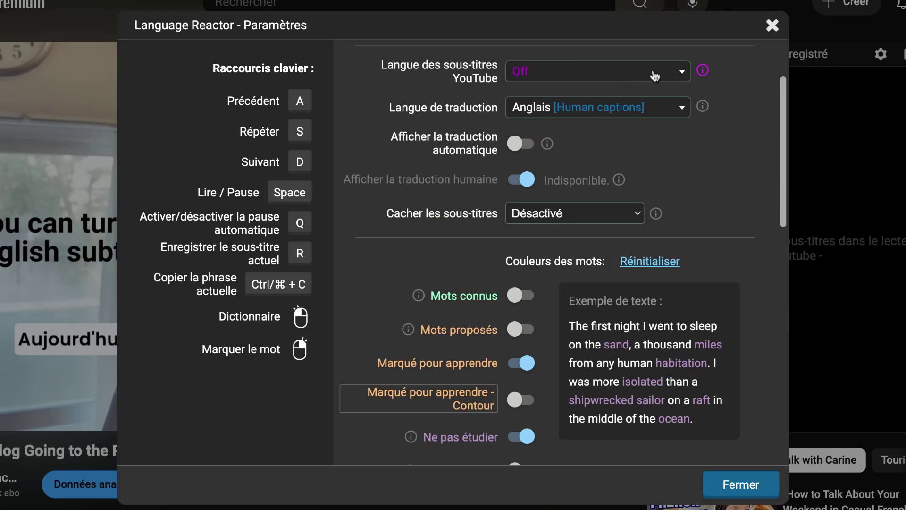
pyautogui.click(623, 81)
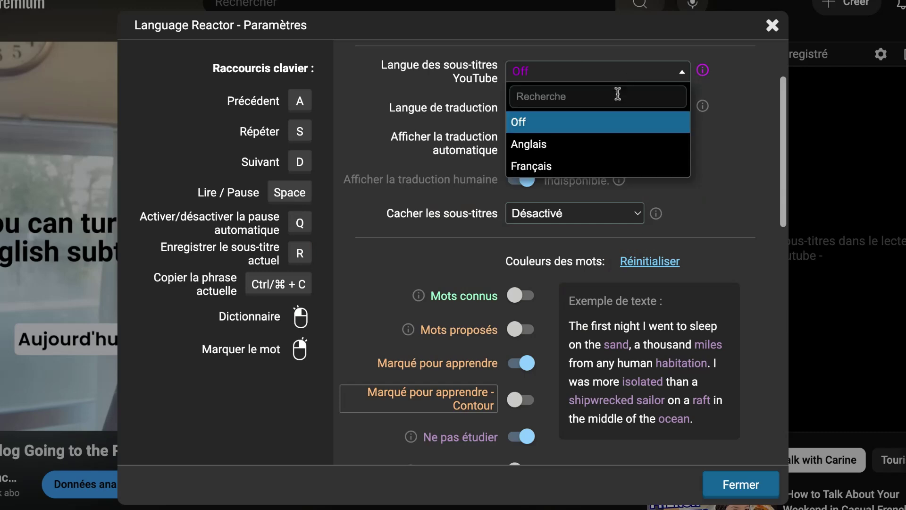
pyautogui.click(610, 169)
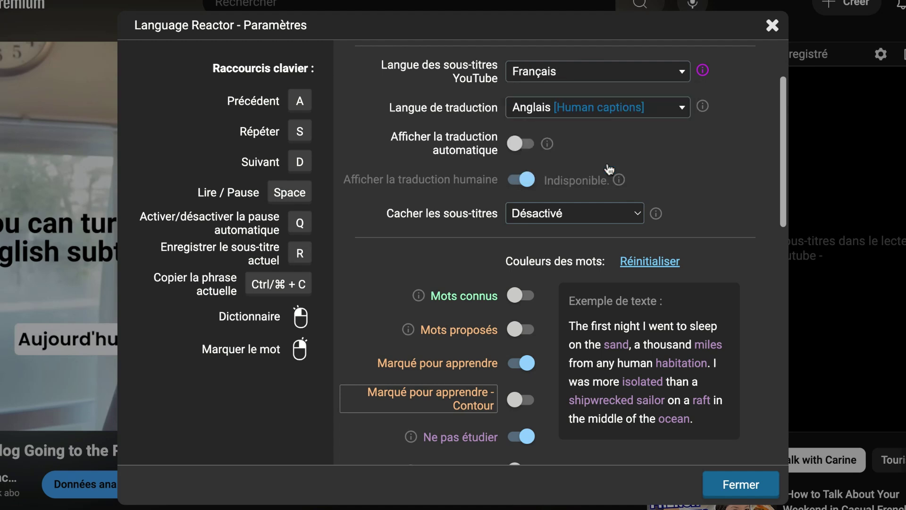
pyautogui.click(670, 113)
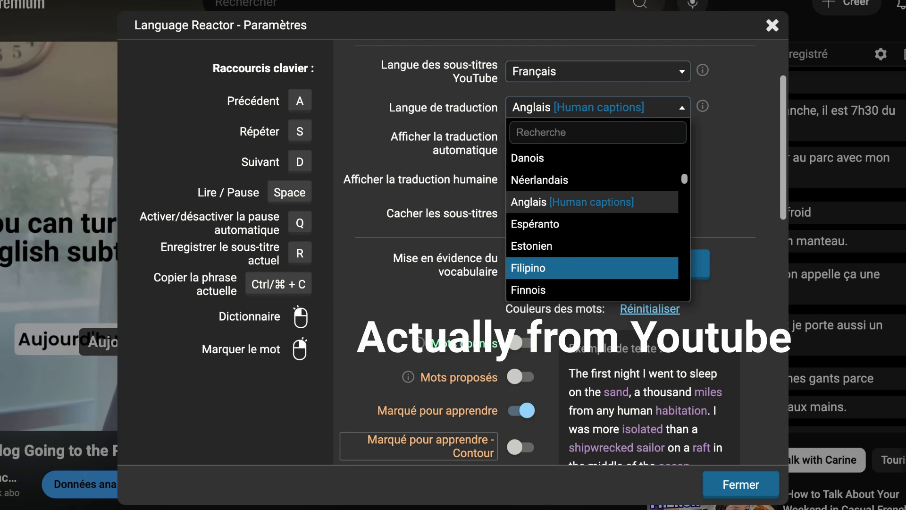
pyautogui.click(568, 204)
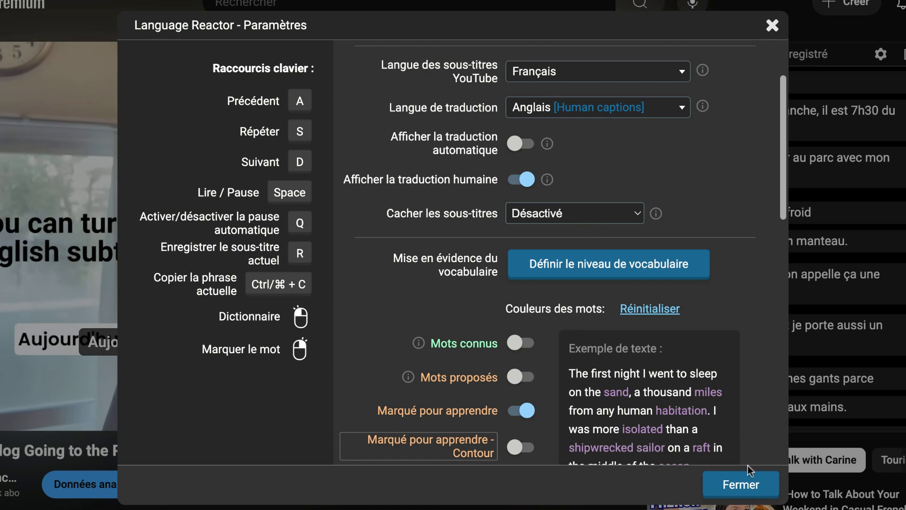
pyautogui.click(750, 486)
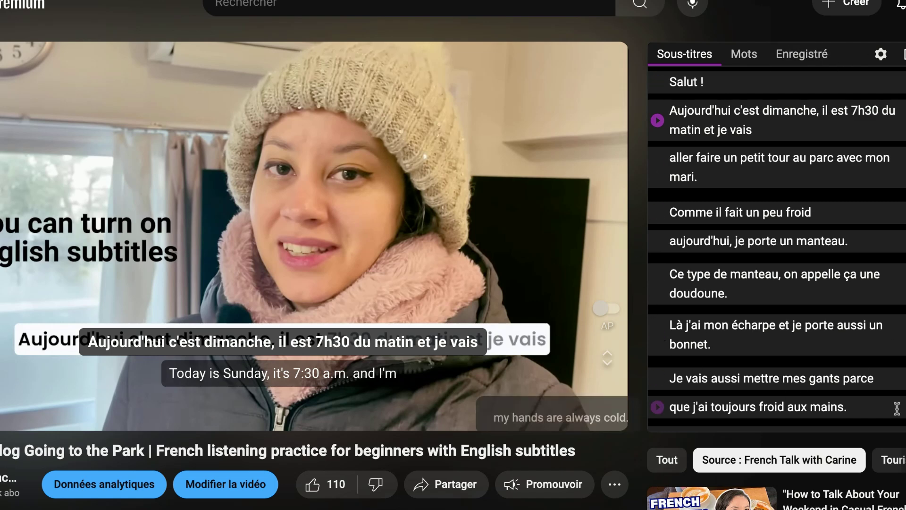
# Export the video's subtitles as printable HTML with human translation included and machine translation left out
pyautogui.moveTo(841, 330)
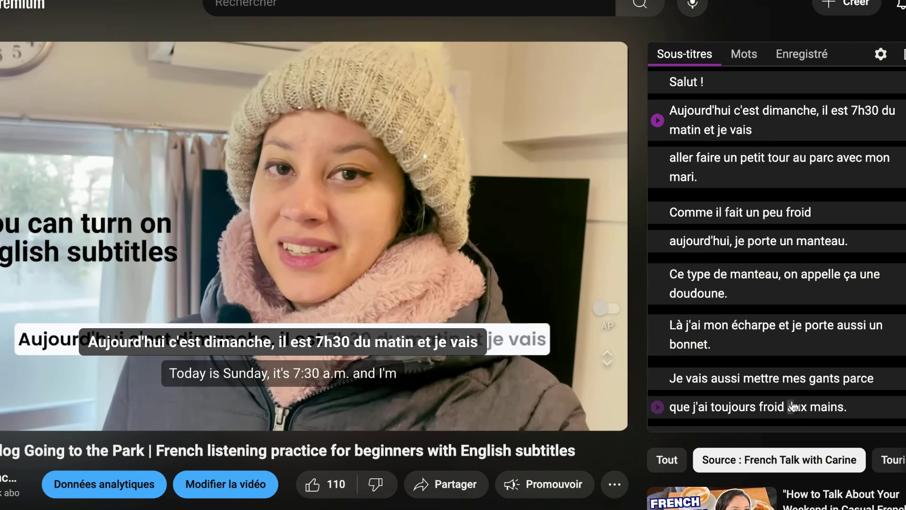
pyautogui.moveTo(882, 132)
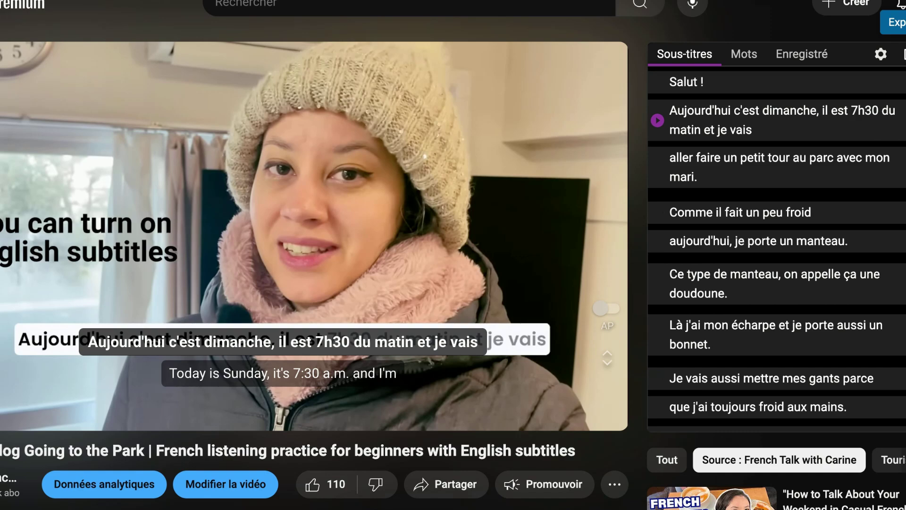
pyautogui.click(894, 22)
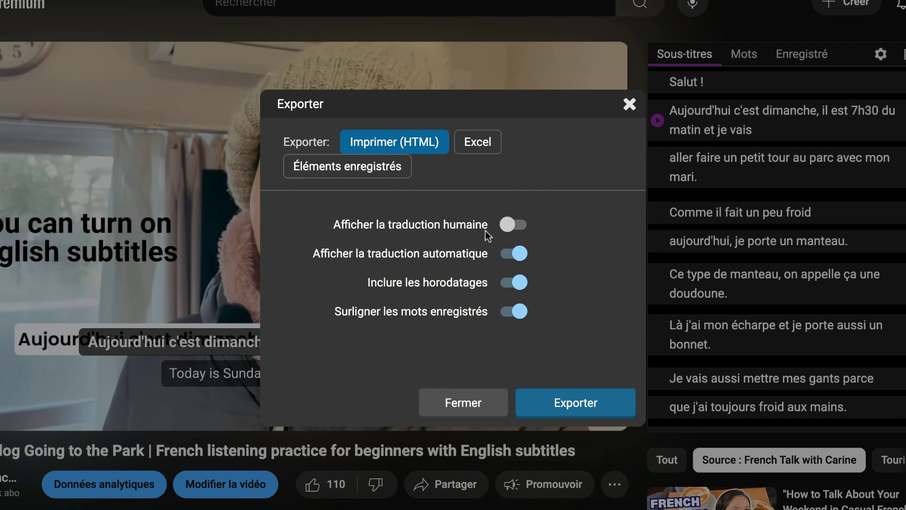
pyautogui.click(511, 230)
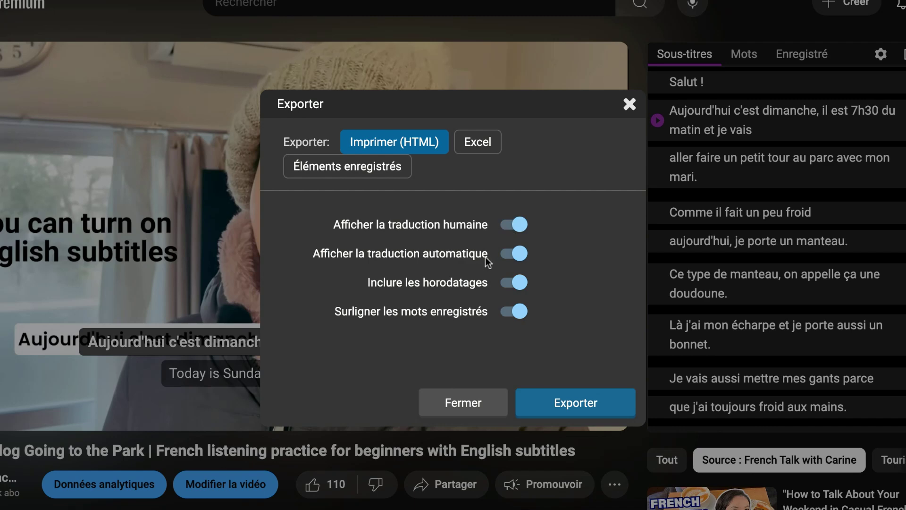
pyautogui.click(522, 259)
pyautogui.click(584, 409)
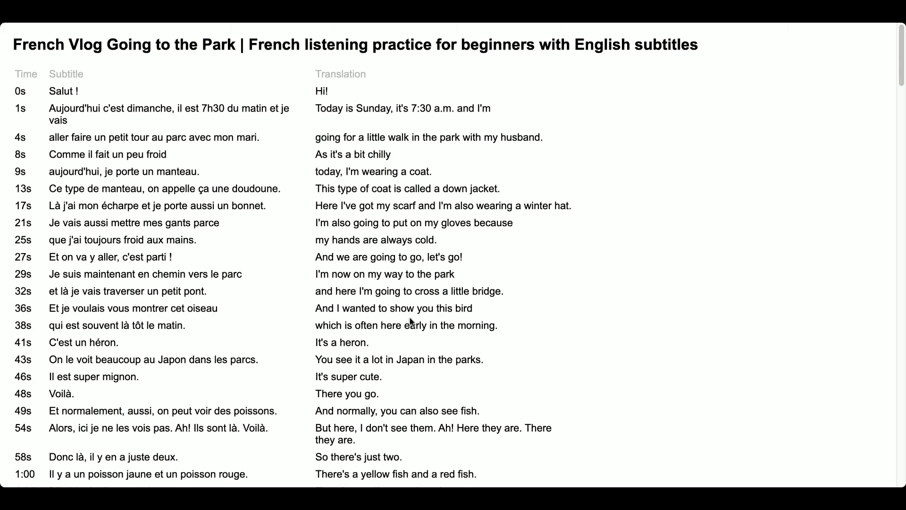
# Return to the video and export its subtitles in Excel format
pyautogui.click(296, 20)
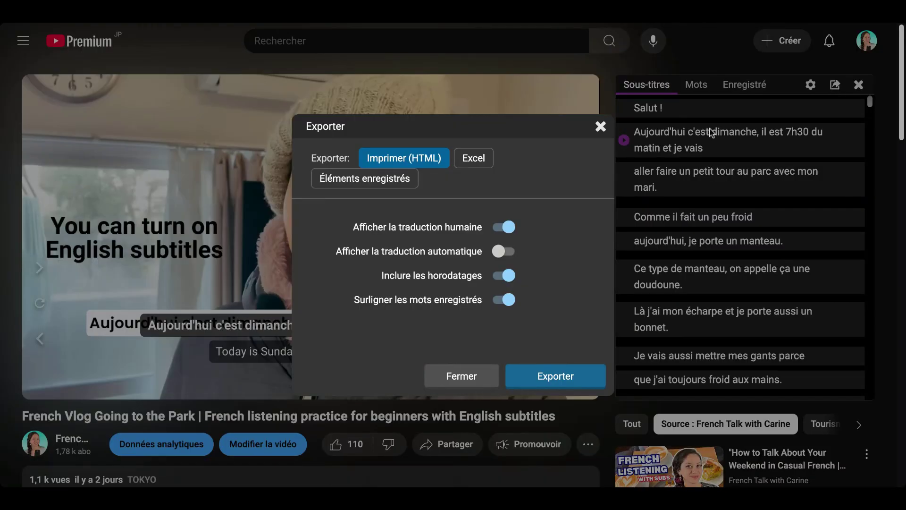
pyautogui.click(477, 161)
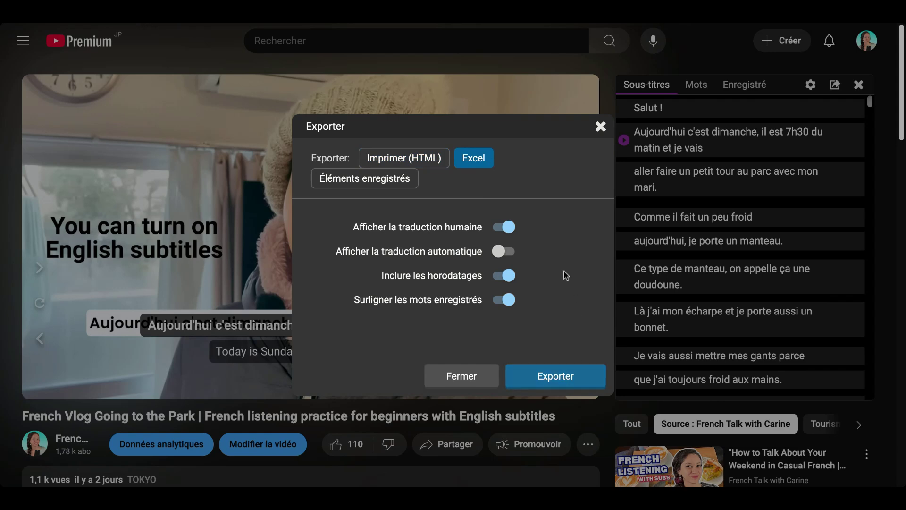
pyautogui.click(570, 376)
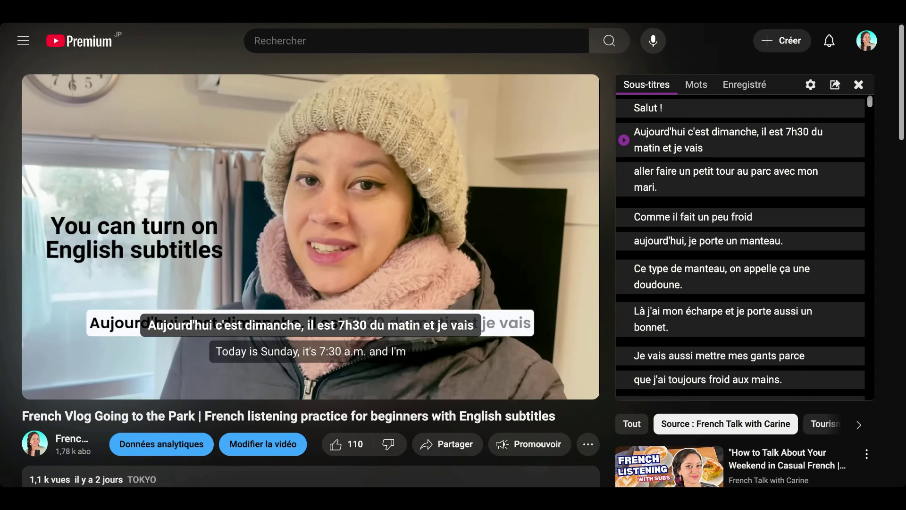
# Look up "Aujourd'hui" from the subtitle list in the dictionary and read the translations of its example sentences
pyautogui.scroll(-1, 446, 259)
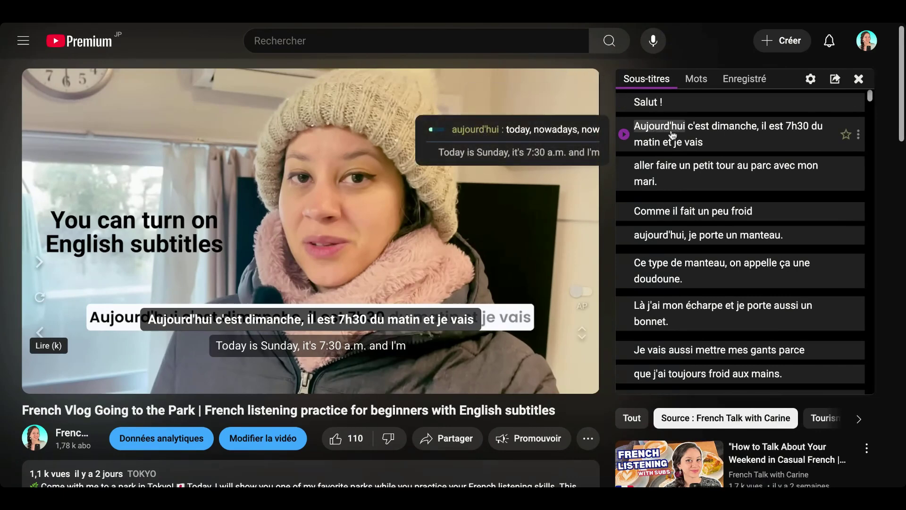
pyautogui.moveTo(743, 128)
pyautogui.moveTo(668, 133)
pyautogui.click(659, 126)
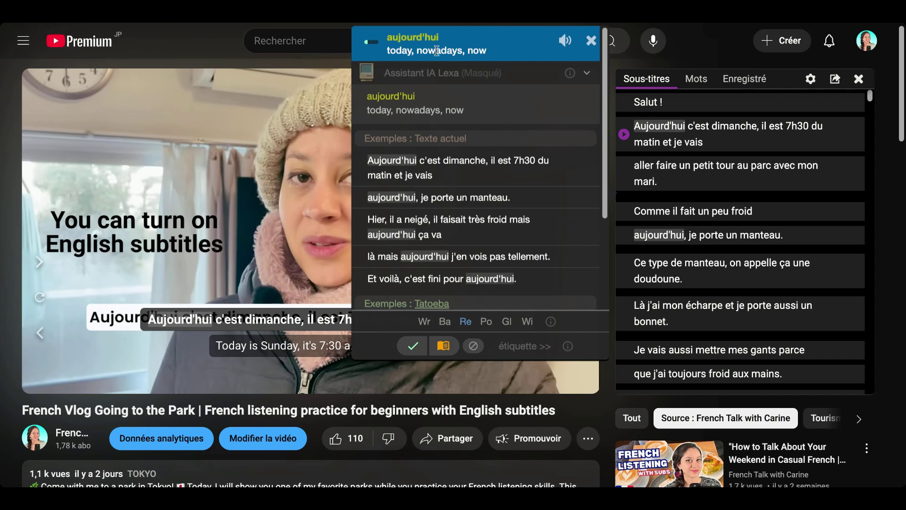
pyautogui.moveTo(412, 164)
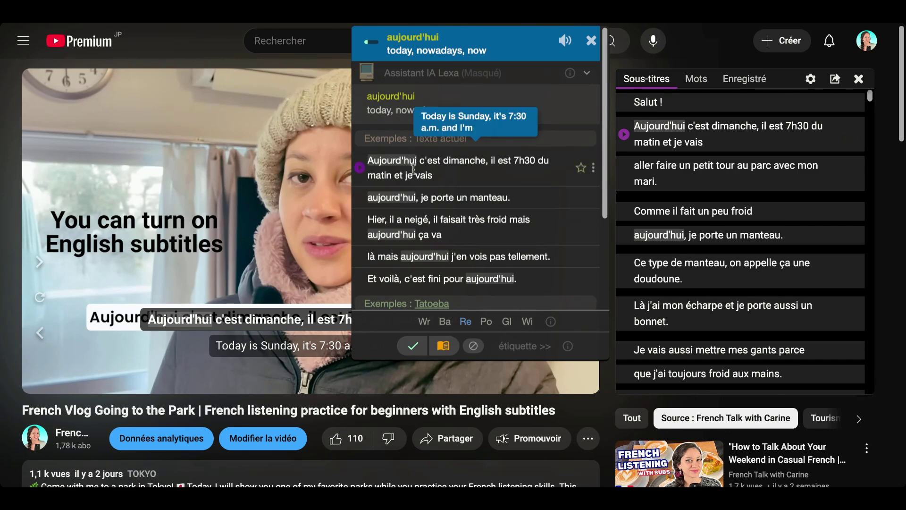
pyautogui.moveTo(418, 194)
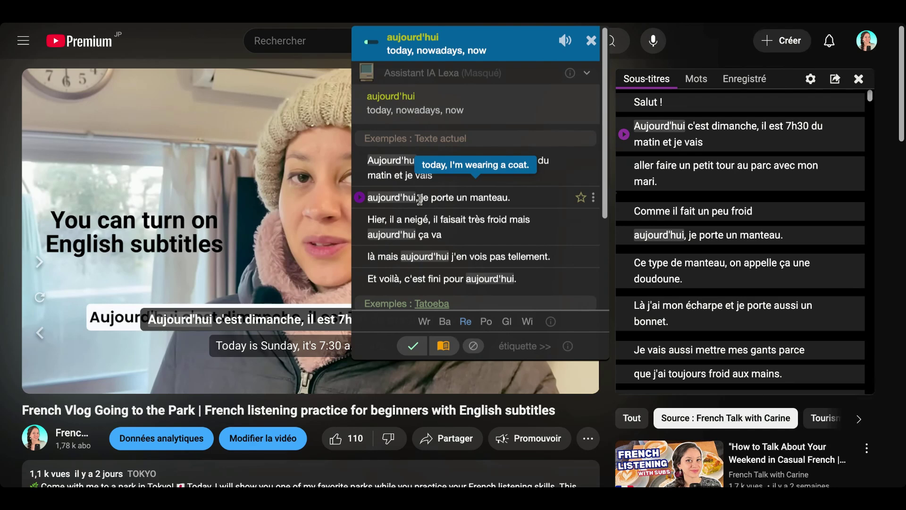
pyautogui.moveTo(422, 226)
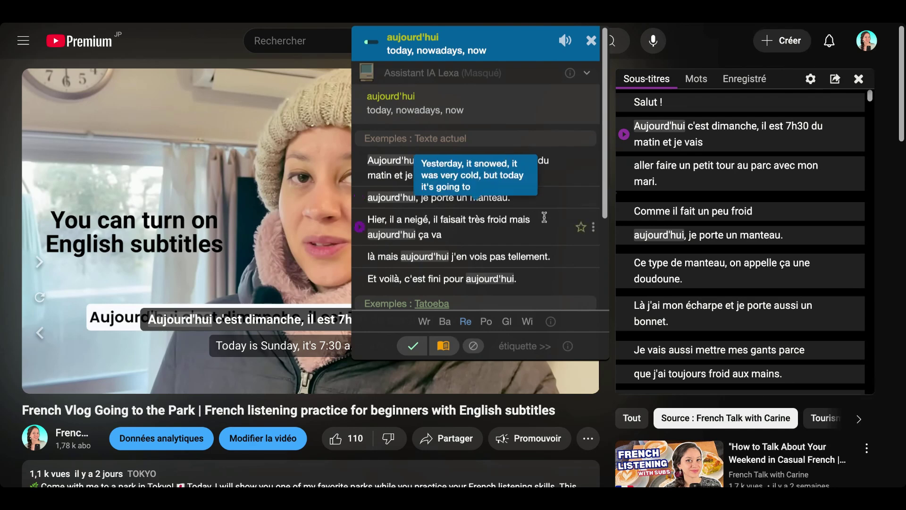
# Play the subtitle line "Aujourd'hui c'est dimanche, il est 7h30 du matin et je vais" and pause the video
pyautogui.moveTo(629, 140)
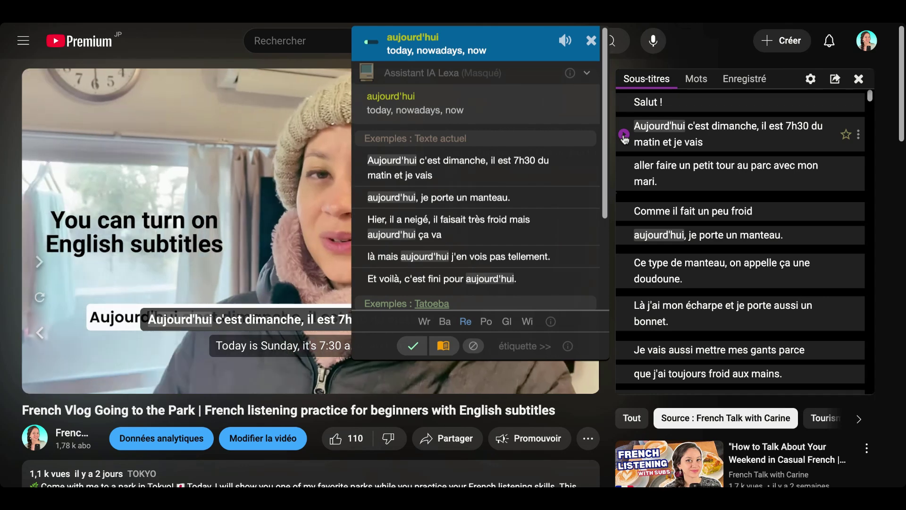
pyautogui.click(624, 135)
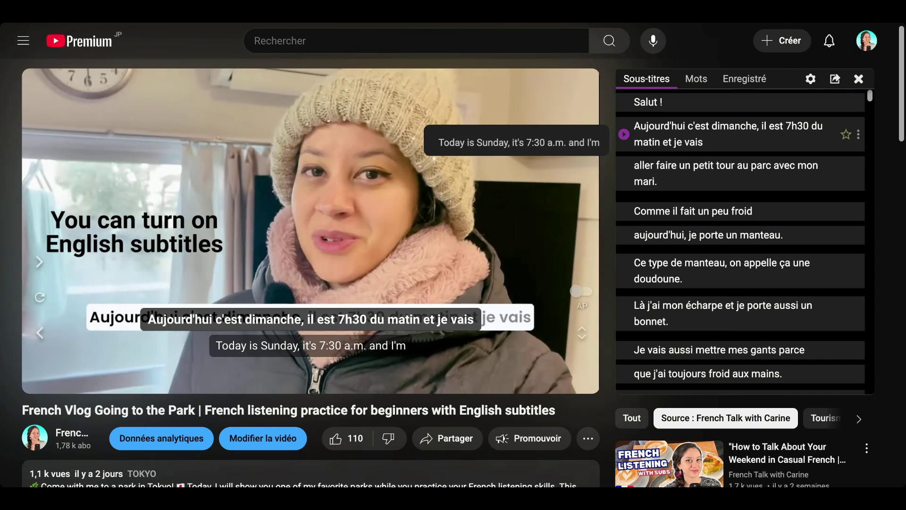
pyautogui.press('space')
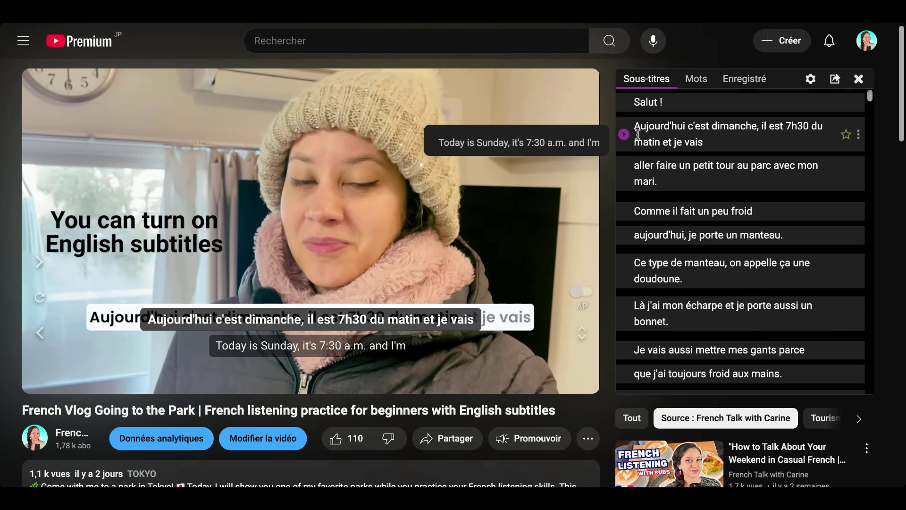
# Check word translations in the subtitle list, view the options for "aller faire un petit tour au parc avec mon mari.", and play that line
pyautogui.moveTo(642, 141)
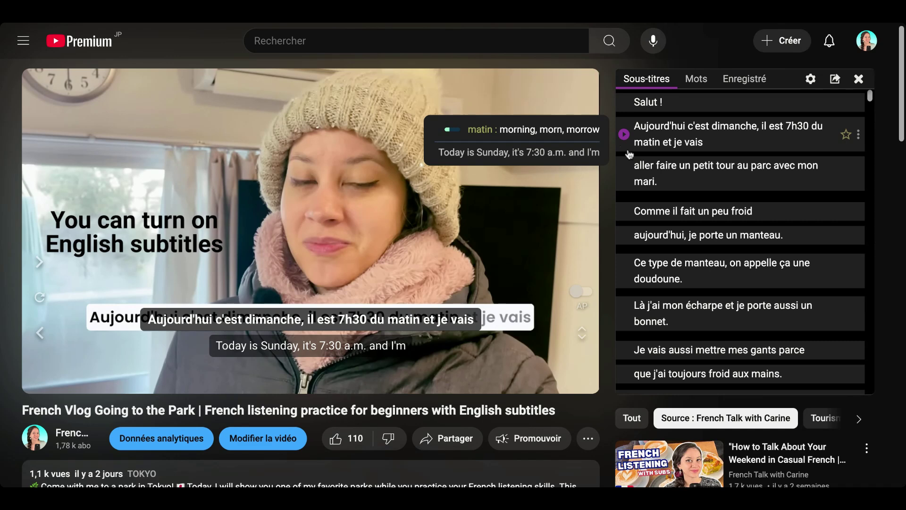
pyautogui.moveTo(711, 143)
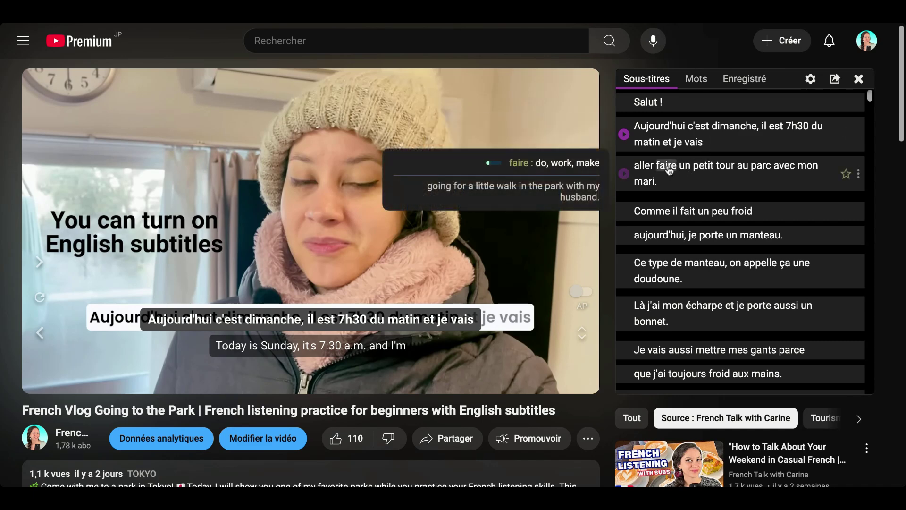
pyautogui.moveTo(695, 173)
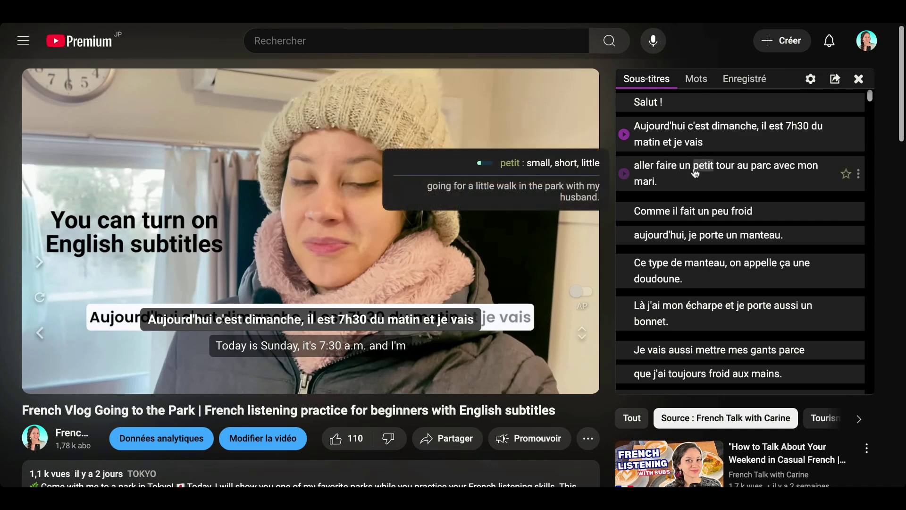
pyautogui.click(859, 181)
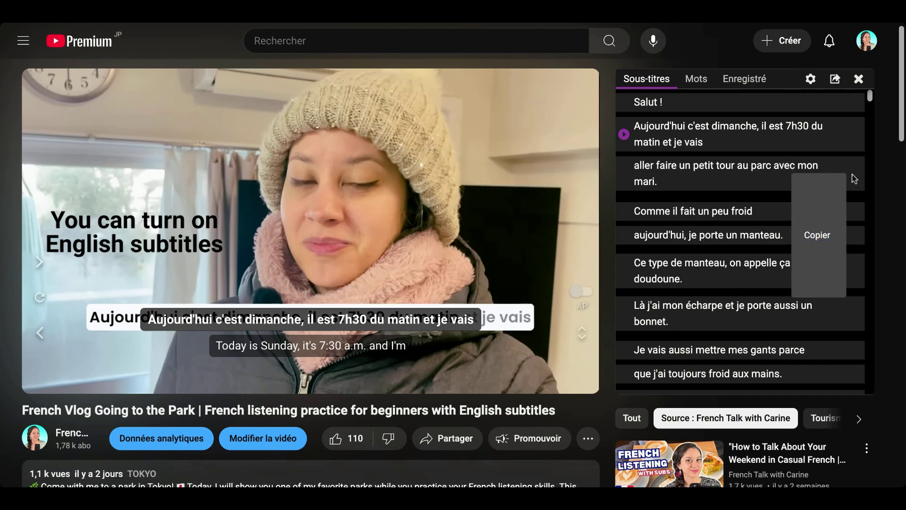
pyautogui.moveTo(862, 158)
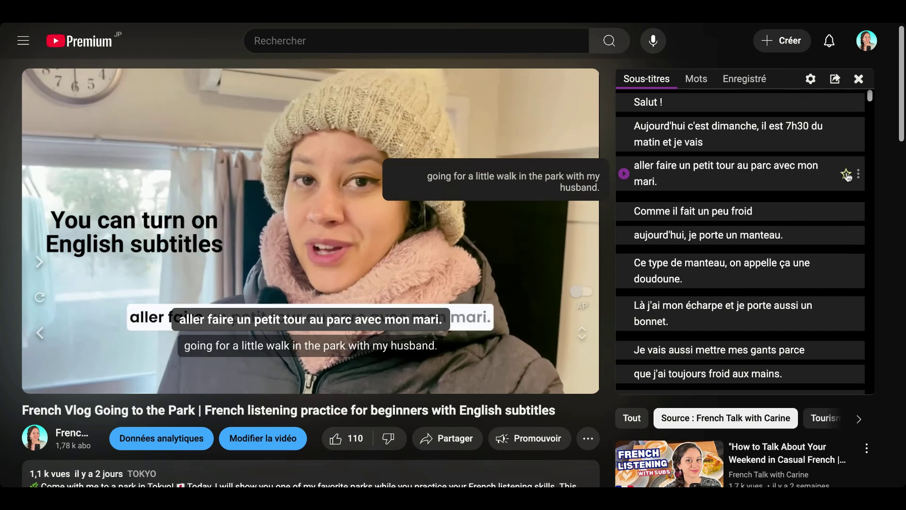
pyautogui.click(570, 276)
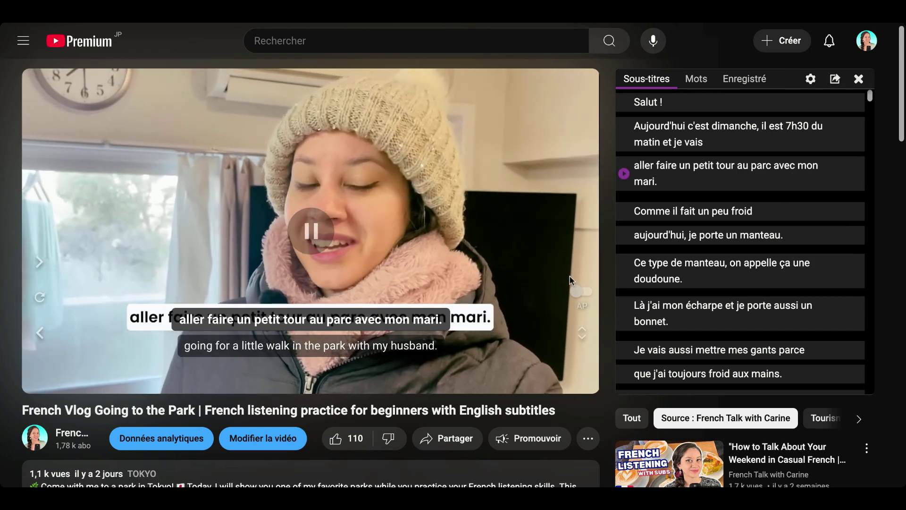
# Try to save the line "aller faire un petit tour au parc avec mon mari." and dismiss the Pro subscription offer
pyautogui.moveTo(843, 182)
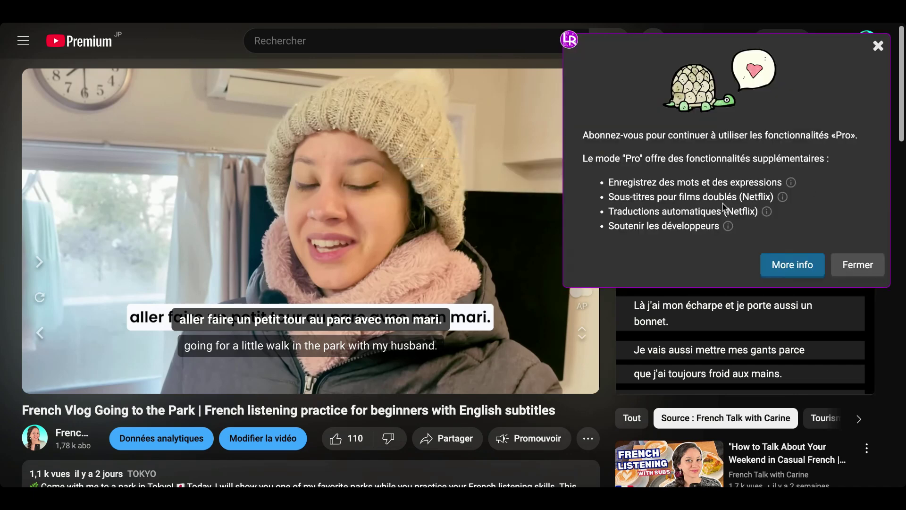
pyautogui.click(878, 45)
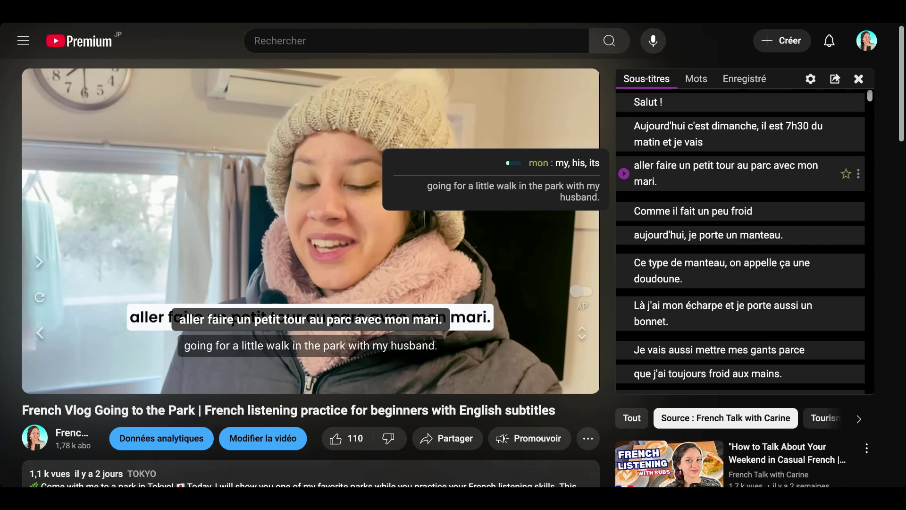
pyautogui.moveTo(709, 282)
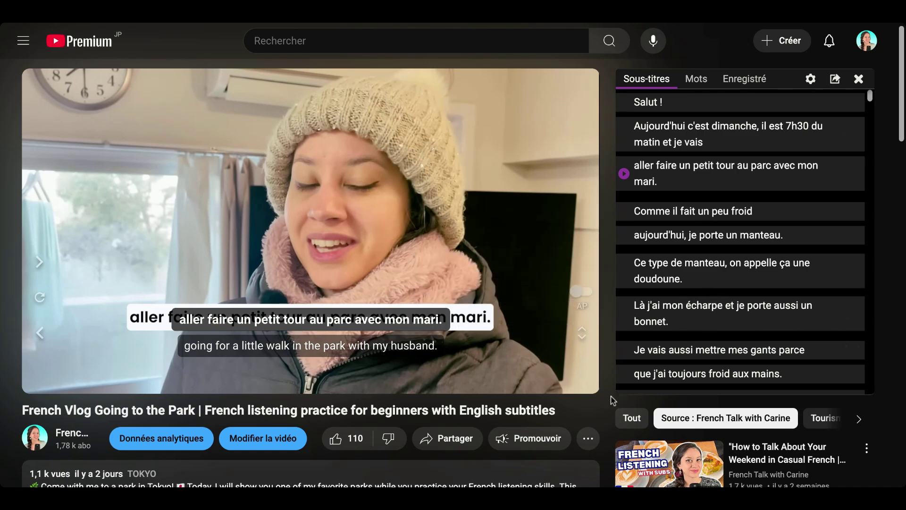
pyautogui.scroll(-1, 612, 398)
pyautogui.scroll(2, 613, 399)
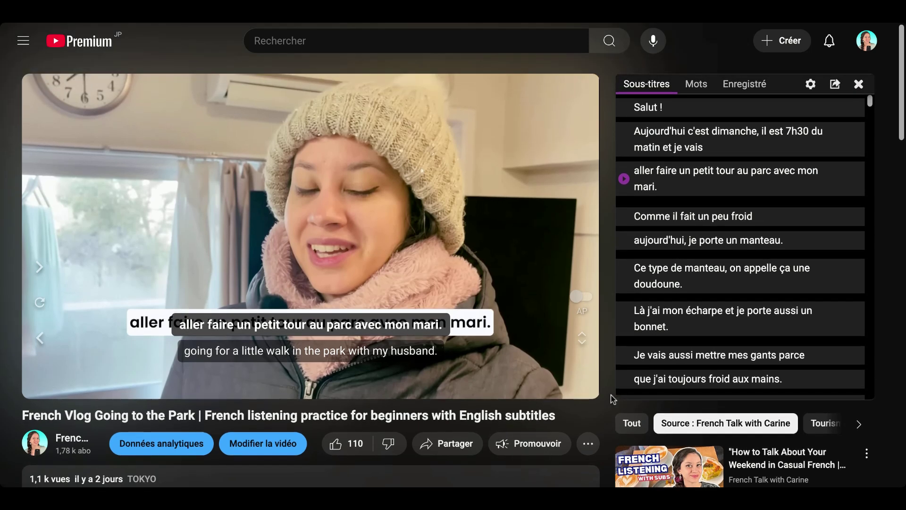
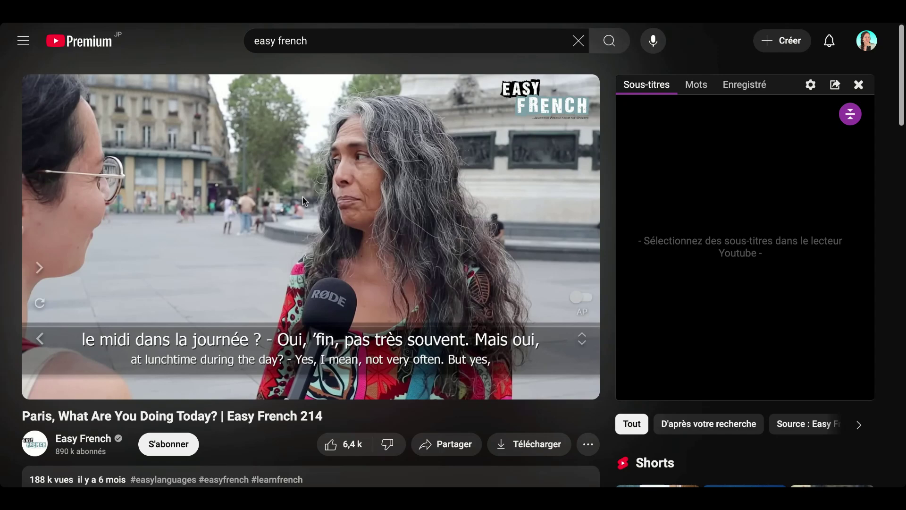
# Check the available subtitles in the YouTube player settings of "Paris, What Are You Doing Today? | Easy French 214"
pyautogui.scroll(-1, 384, 290)
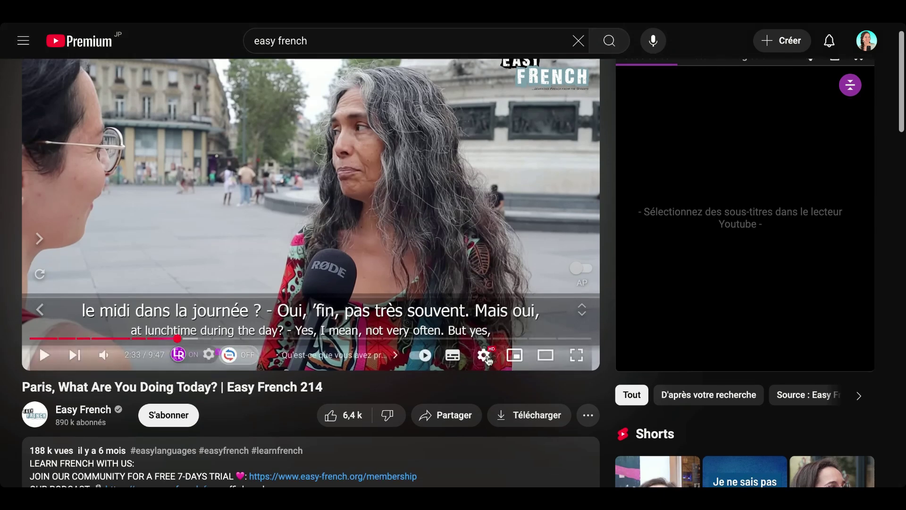
pyautogui.click(483, 355)
pyautogui.click(459, 243)
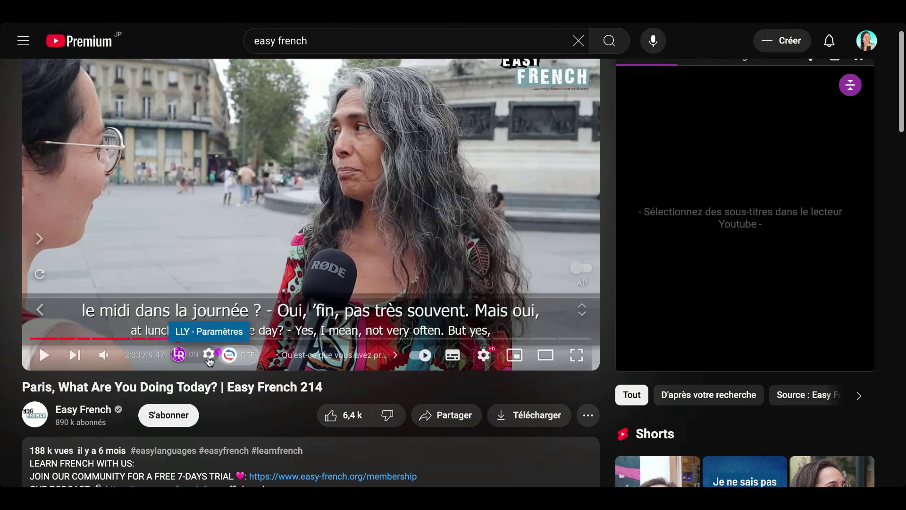
# Set the YouTube subtitle language to Français (générés automatiquement) and enable machine translation in the Language Reactor settings
pyautogui.click(209, 356)
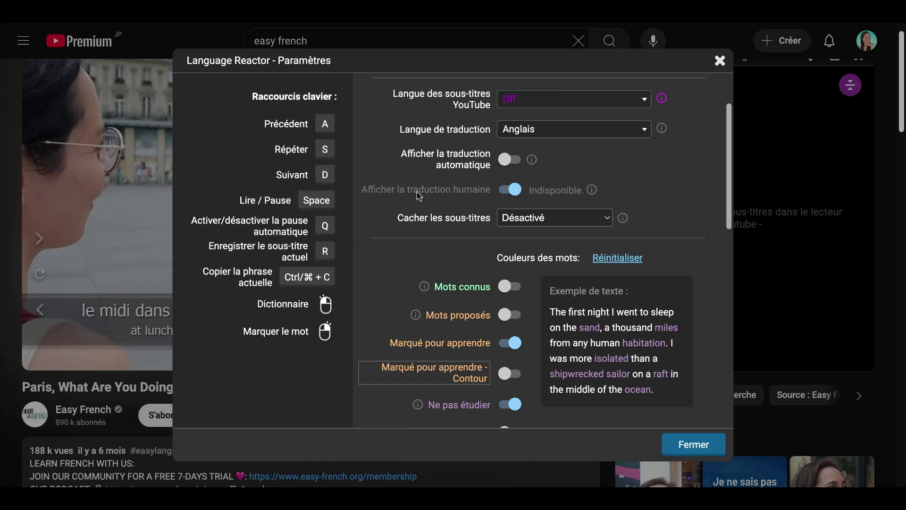
pyautogui.click(555, 102)
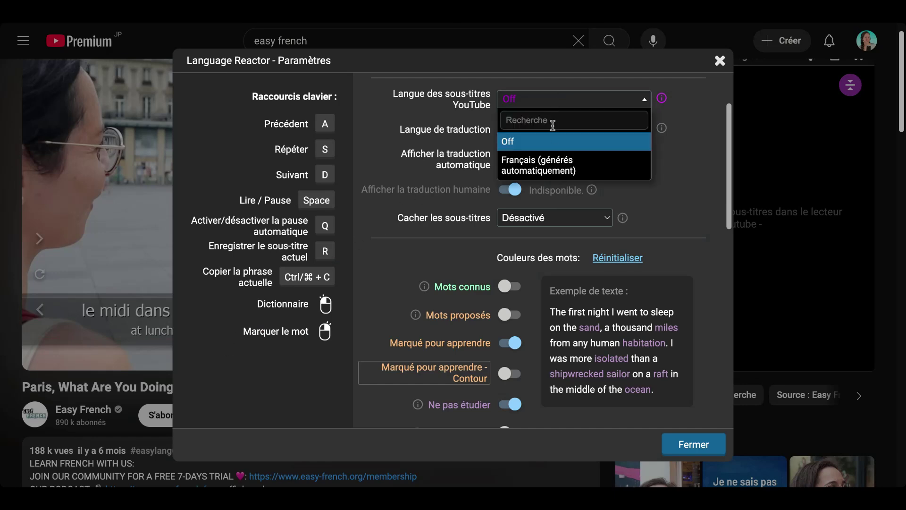
pyautogui.click(546, 173)
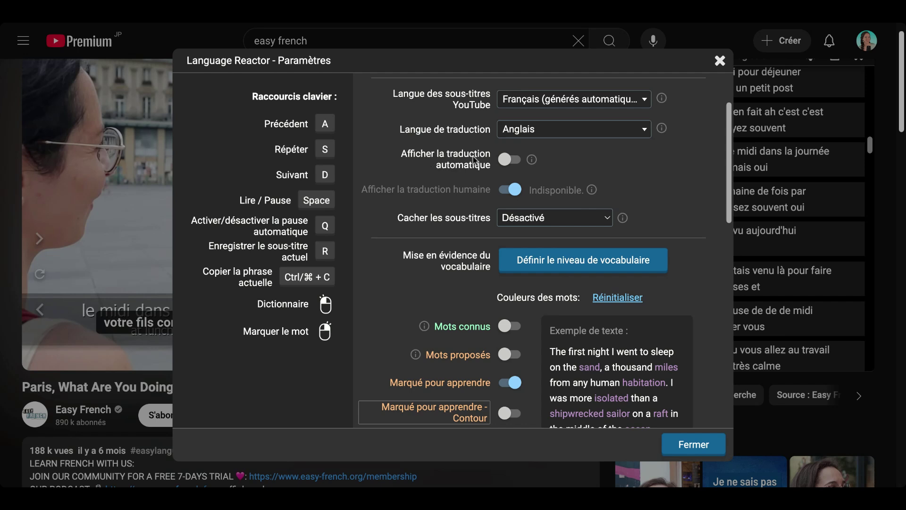
pyautogui.click(507, 160)
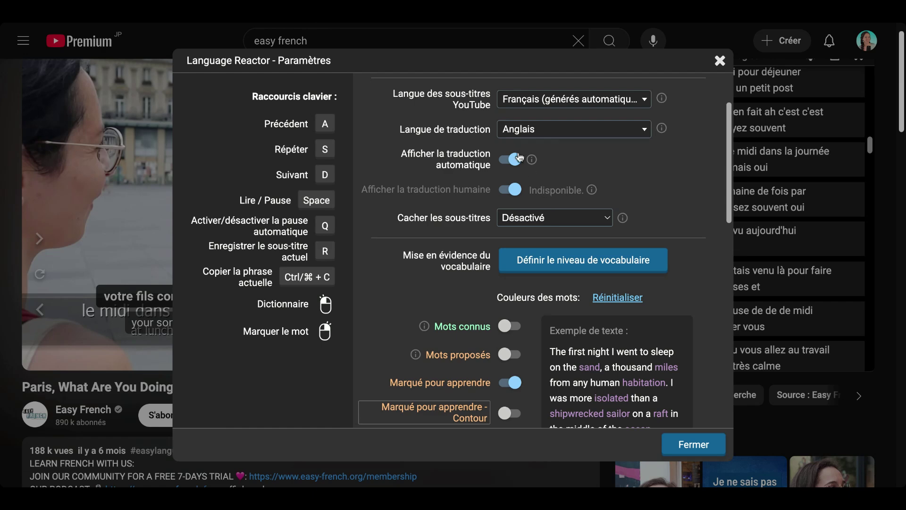
pyautogui.click(693, 444)
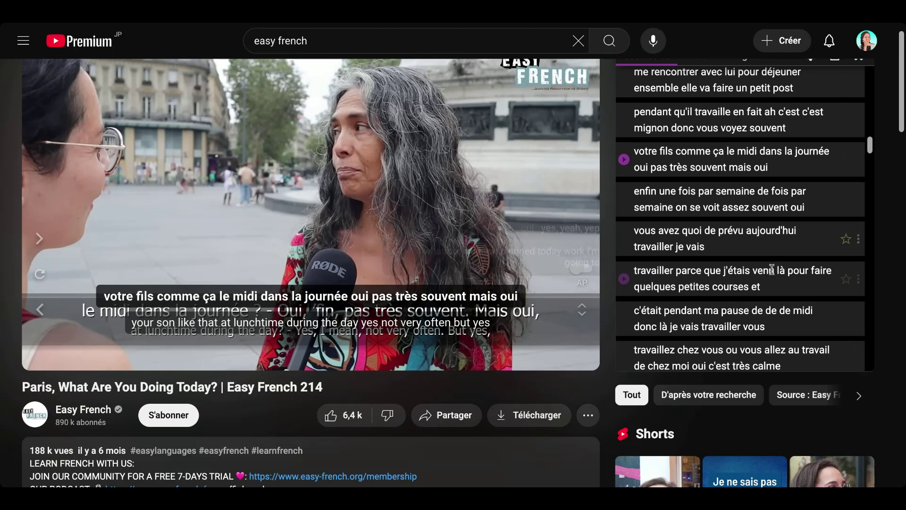
# Check word translations in the current subtitle line and browse the subtitle list back to its beginning
pyautogui.moveTo(708, 168)
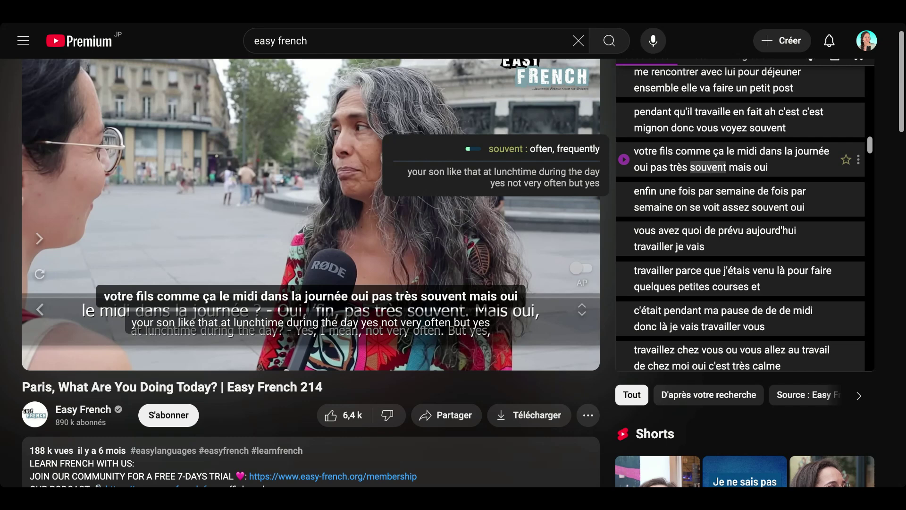
pyautogui.moveTo(737, 149)
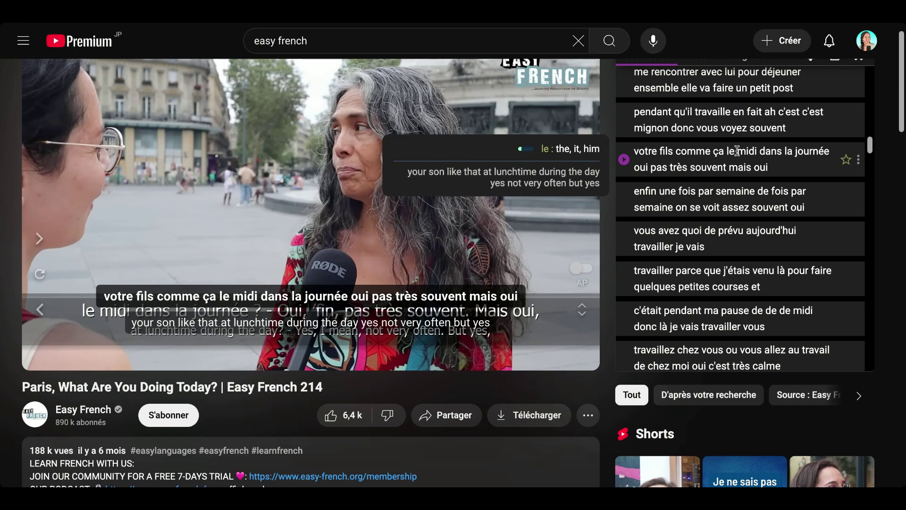
pyautogui.scroll(5, 736, 150)
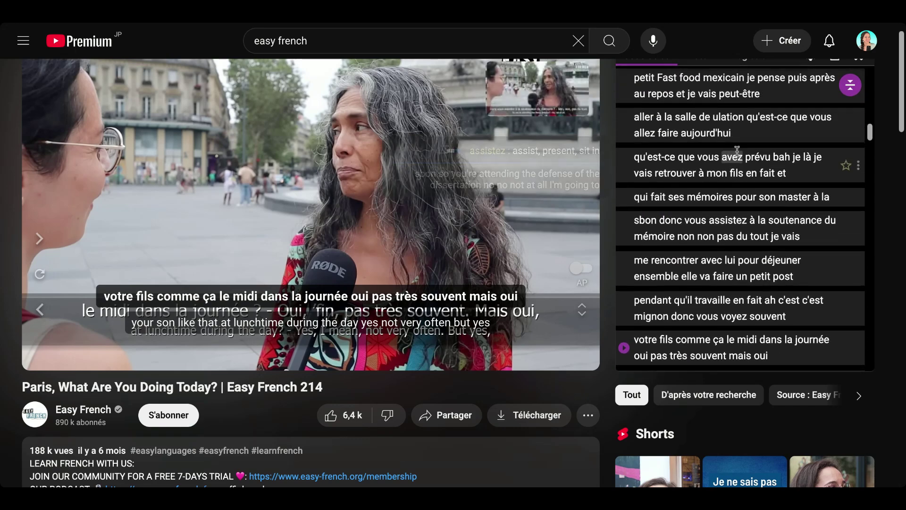
pyautogui.scroll(5, 737, 150)
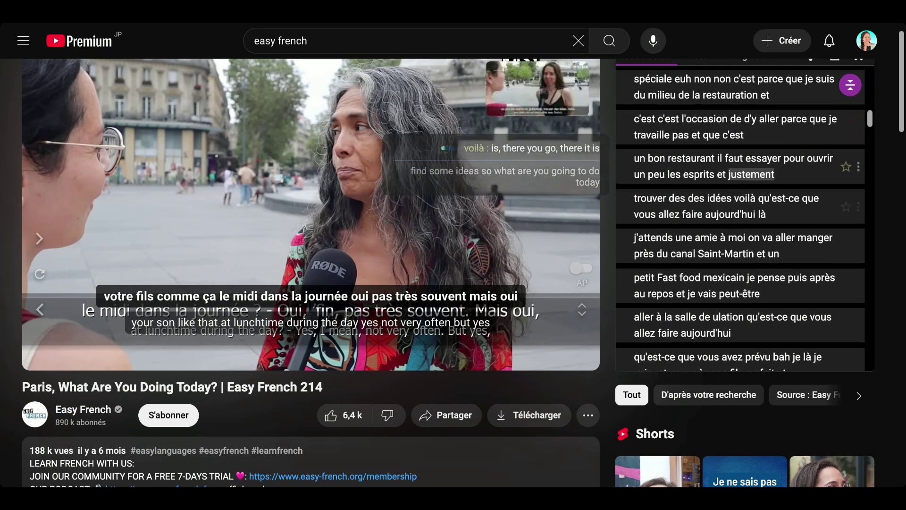
pyautogui.scroll(6, 736, 151)
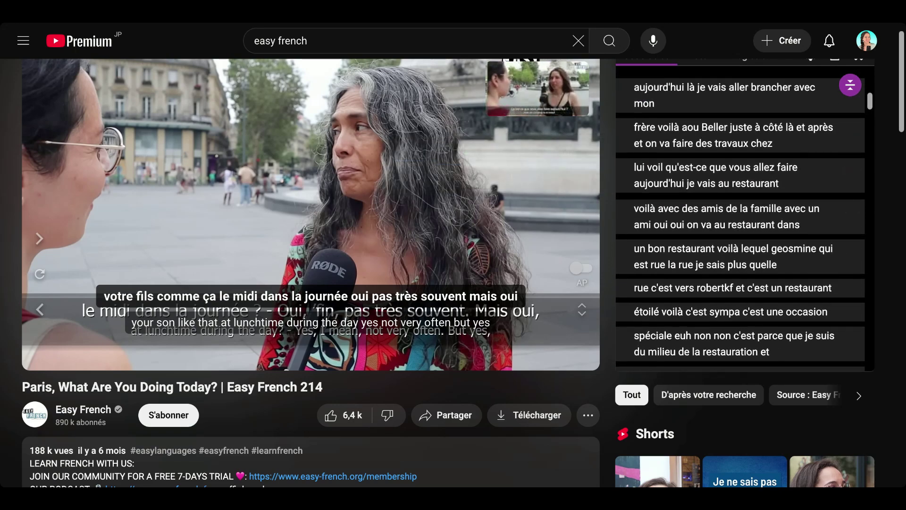
pyautogui.scroll(6, 737, 150)
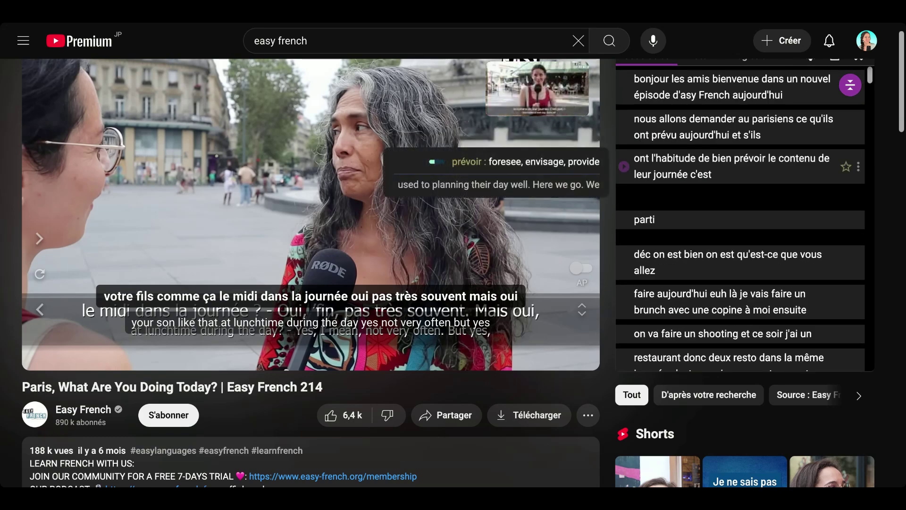
# Export the Easy French subtitles as printable HTML with machine translation, timestamps and highlighted saved words
pyautogui.scroll(-1, 736, 215)
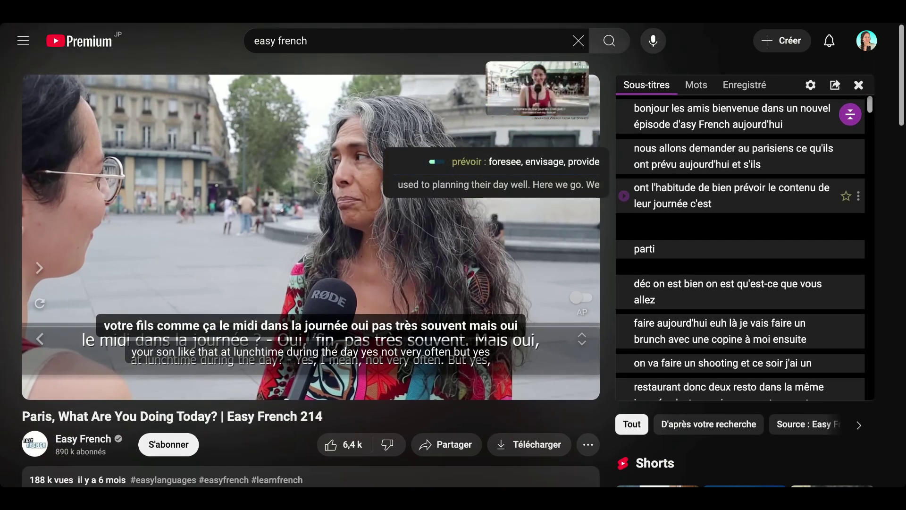
pyautogui.click(835, 86)
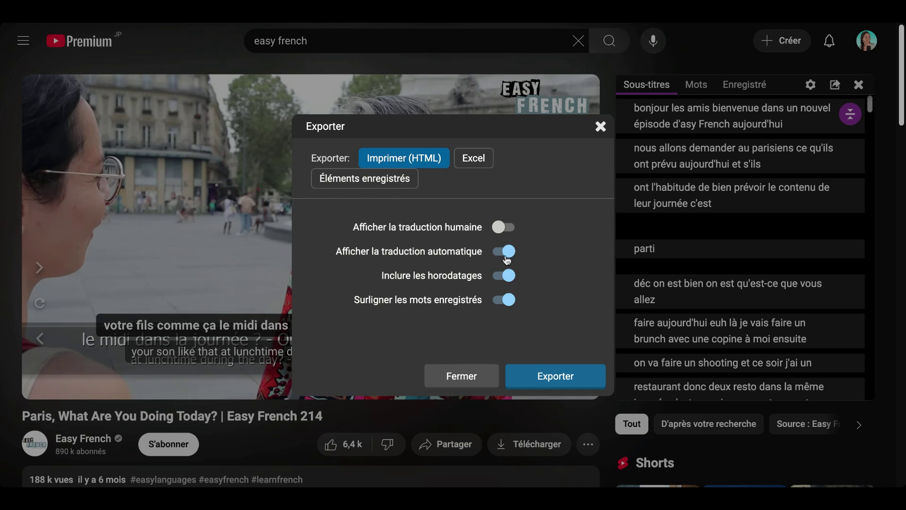
pyautogui.click(553, 383)
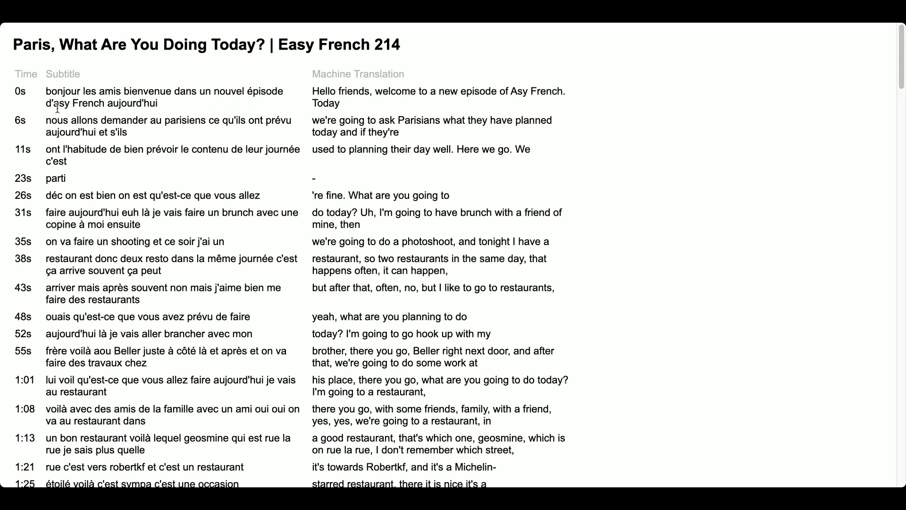
# Highlight "asy" in the first transcript line and read through the exported subtitles with their machine translations
pyautogui.moveTo(56, 103); pyautogui.dragTo(71, 104)
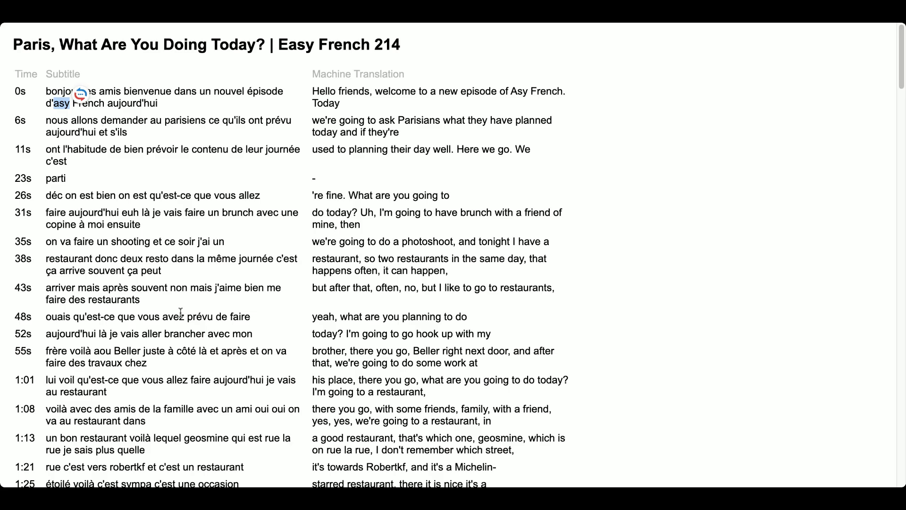
pyautogui.scroll(-2, 182, 313)
pyautogui.scroll(-15, 181, 312)
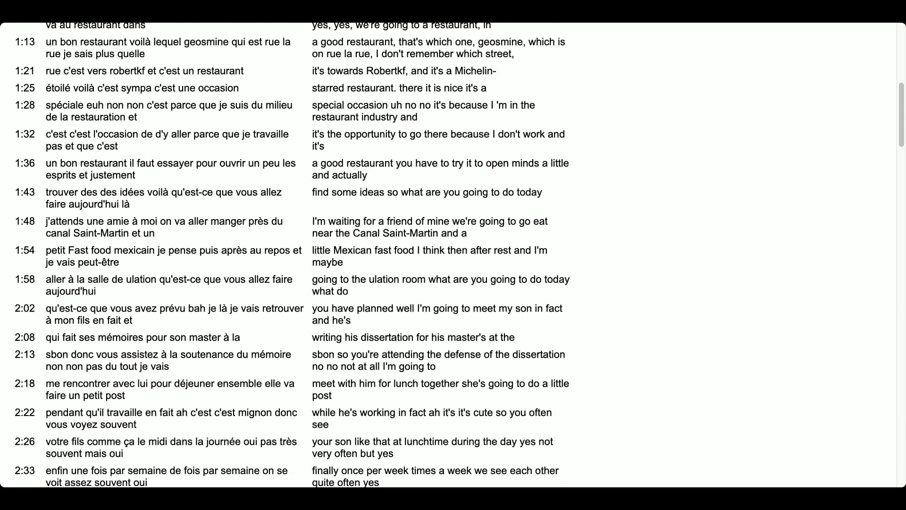
pyautogui.scroll(-3, 453, 254)
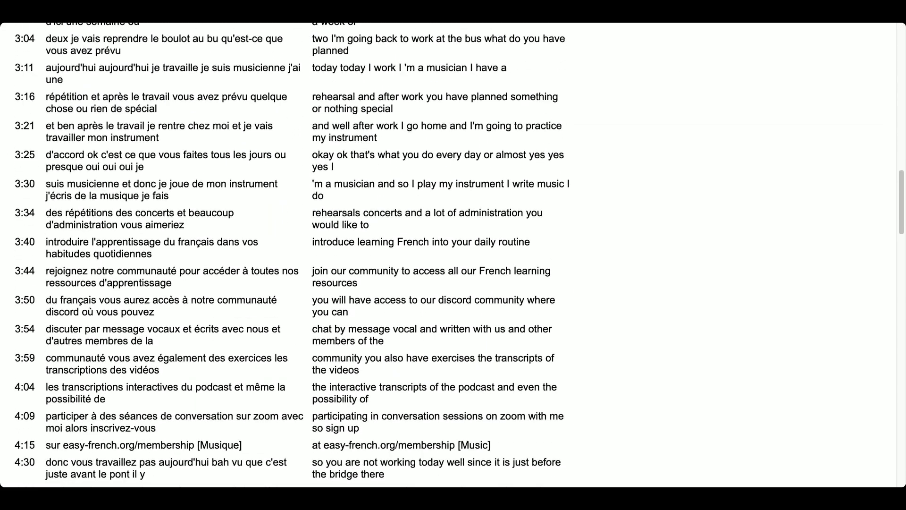
pyautogui.scroll(-5, 453, 254)
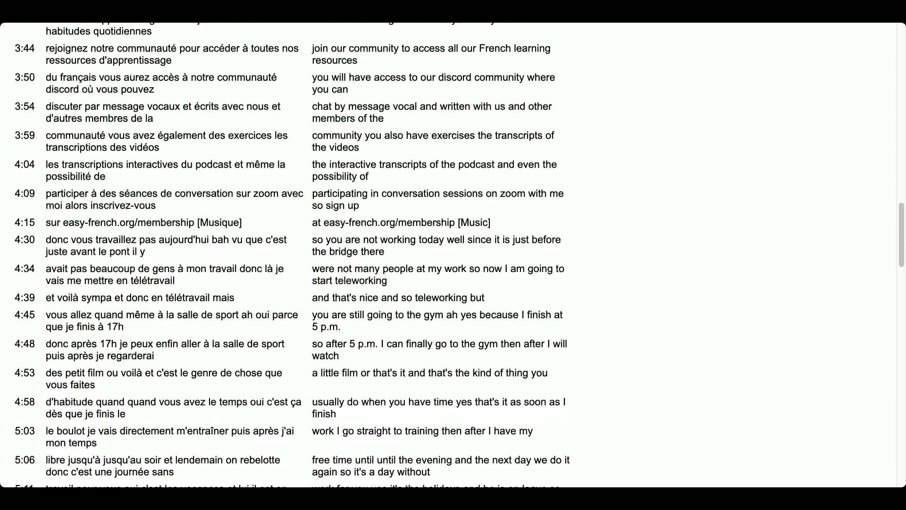
pyautogui.scroll(-3, 453, 255)
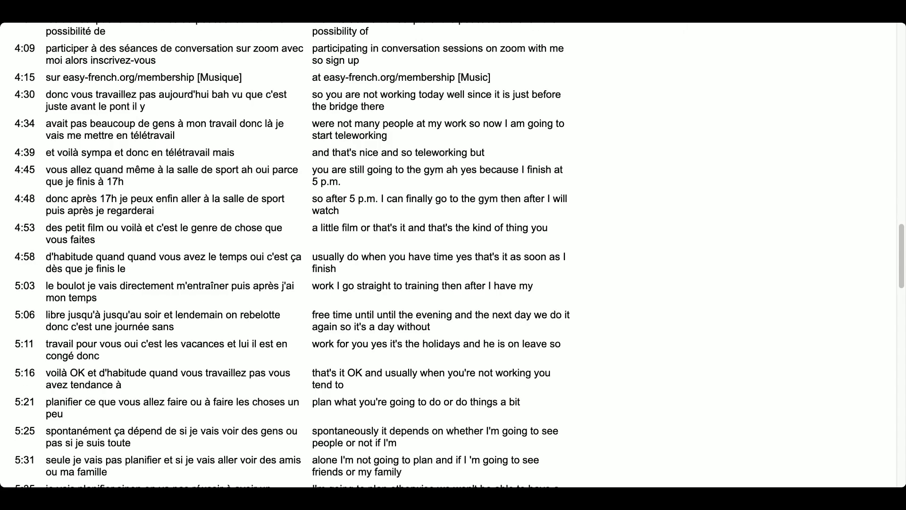
pyautogui.scroll(20, 453, 254)
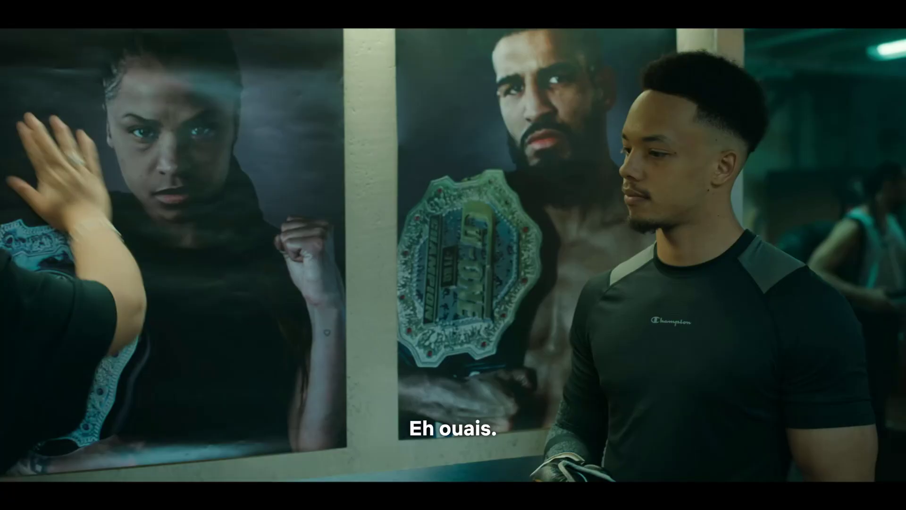
# Switch to The Cage Episode 1 on Netflix, turn on Language Reactor and inspect its subtitle list and dual subtitles
pyautogui.moveTo(557, 143)
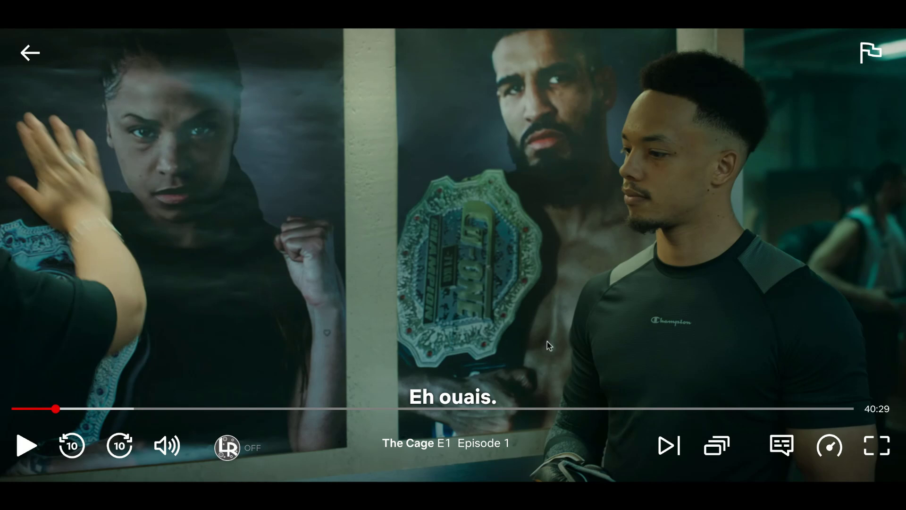
pyautogui.click(228, 448)
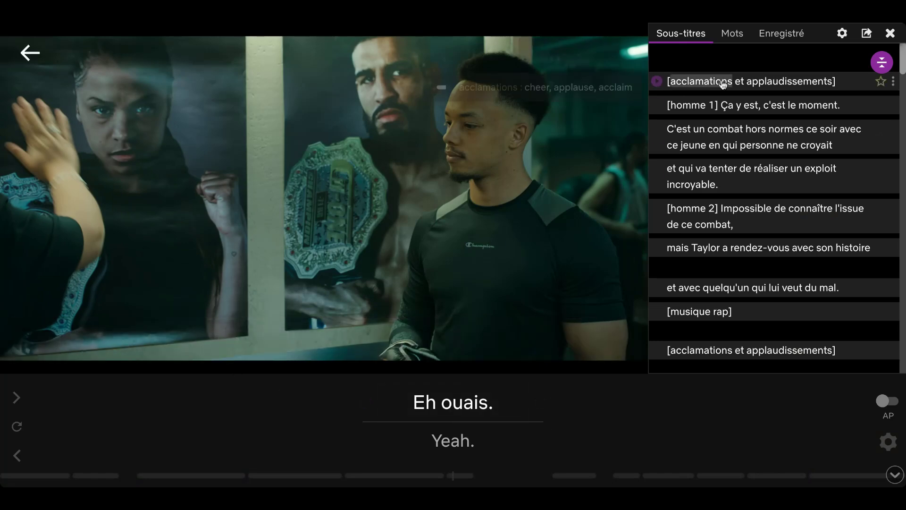
pyautogui.moveTo(787, 292)
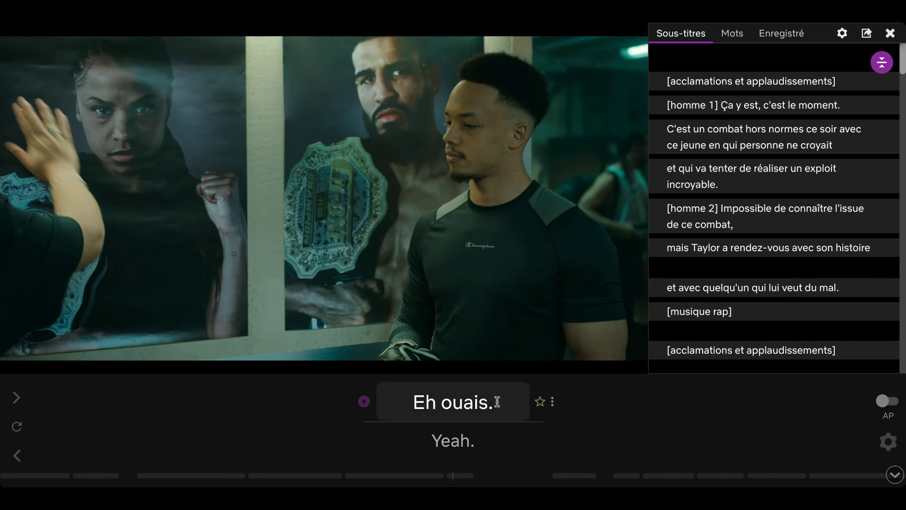
pyautogui.moveTo(254, 305)
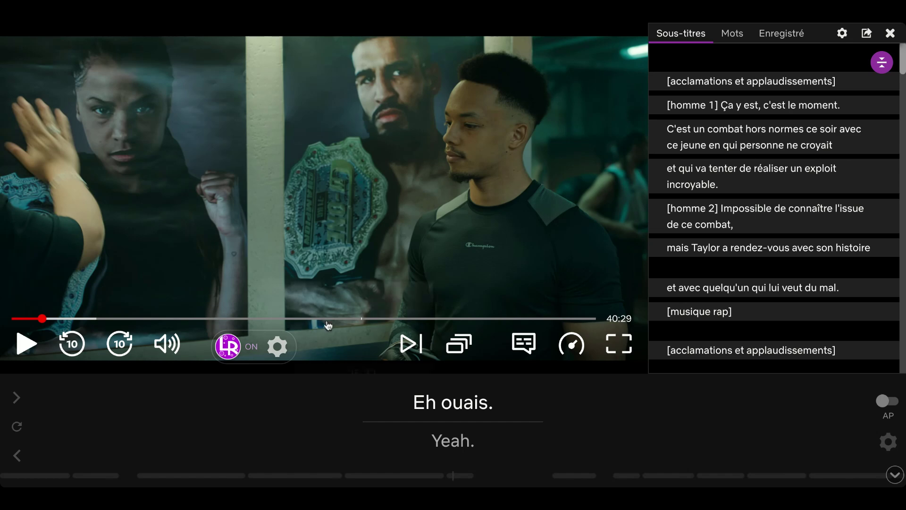
# Set the translation language to Allemand [Traduction humaine], and play the episode up to the next subtitle before pausing
pyautogui.click(277, 348)
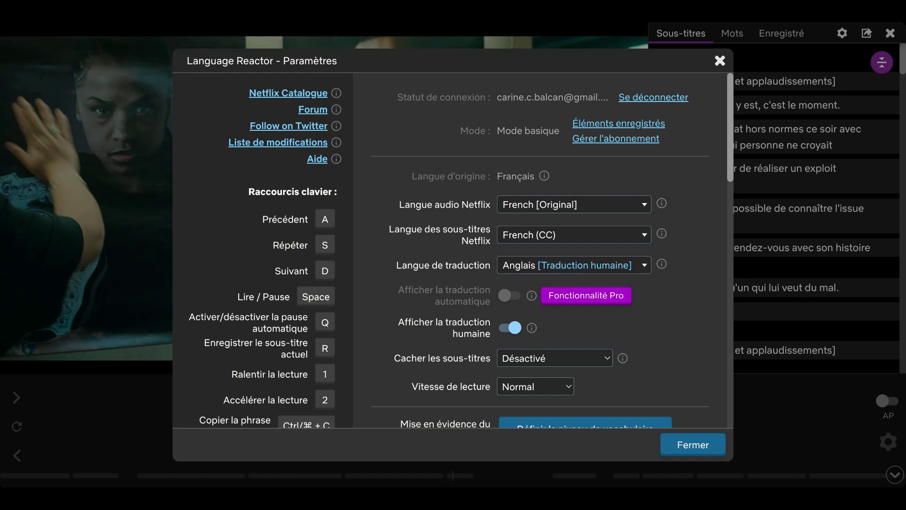
pyautogui.click(573, 265)
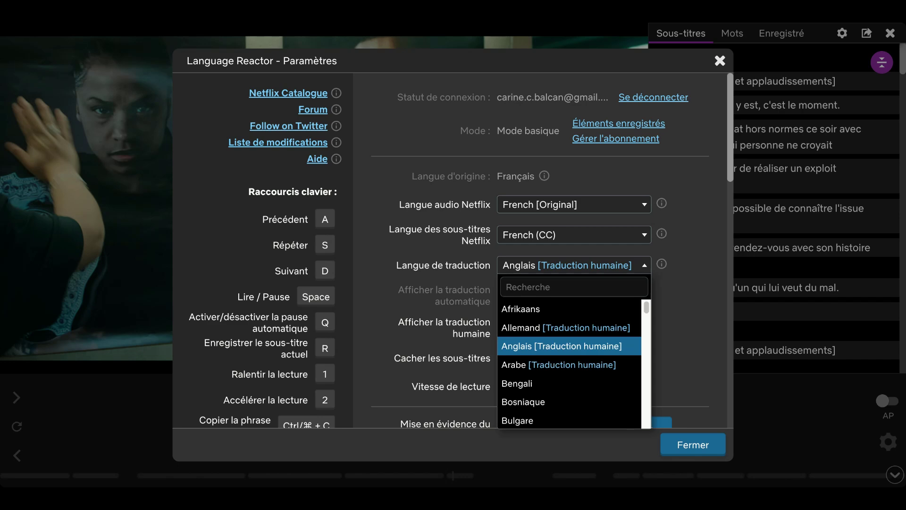
pyautogui.click(569, 328)
pyautogui.click(695, 446)
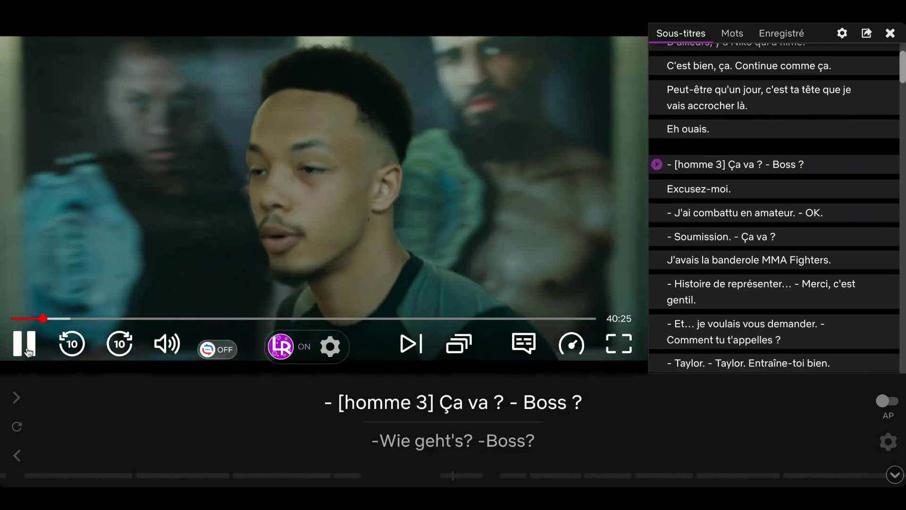
pyautogui.click(24, 344)
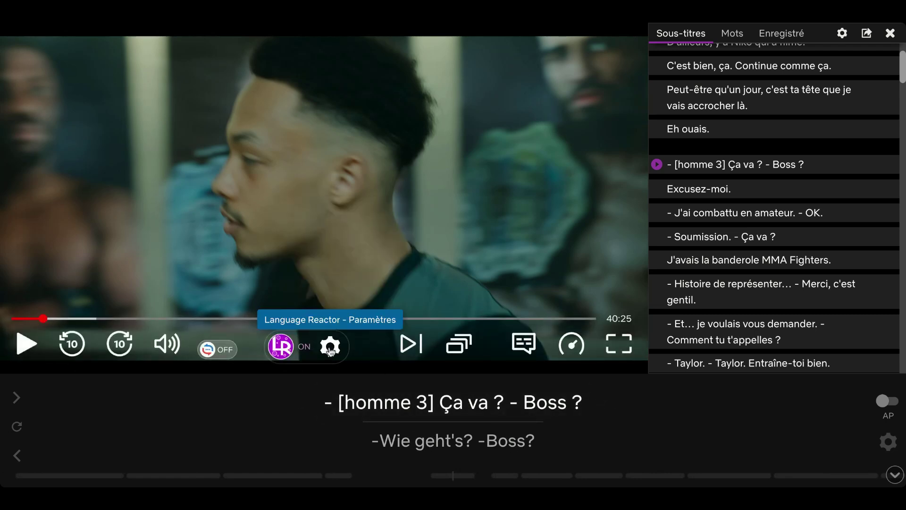
# Set the Language Reactor translation language to Anglais [Traduction humaine] and close the settings
pyautogui.click(330, 347)
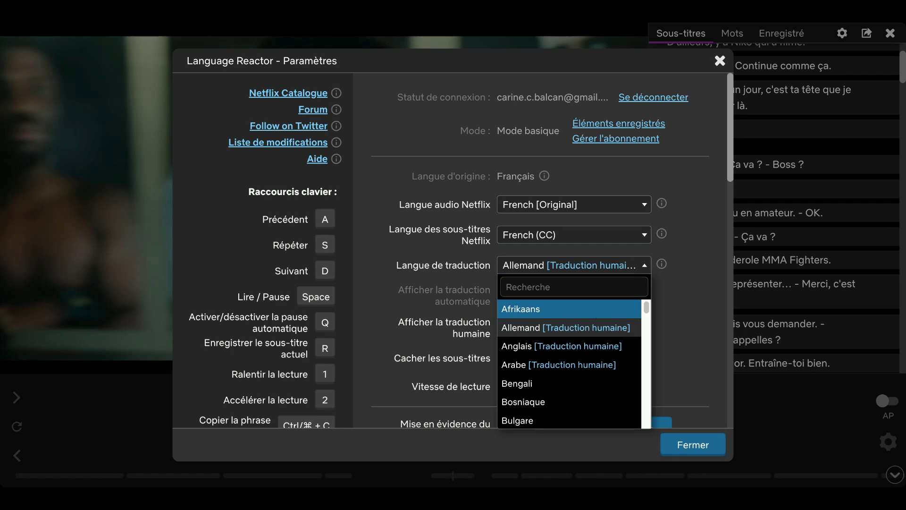
pyautogui.click(686, 313)
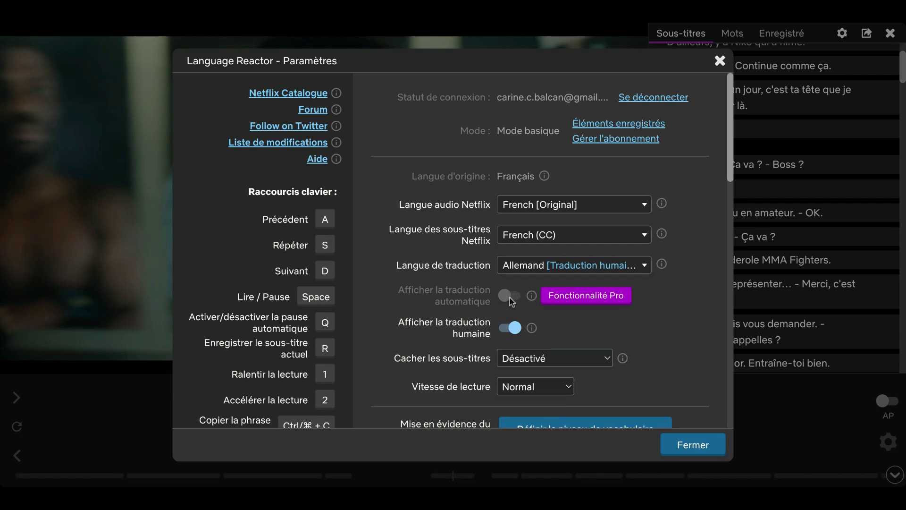
pyautogui.click(642, 267)
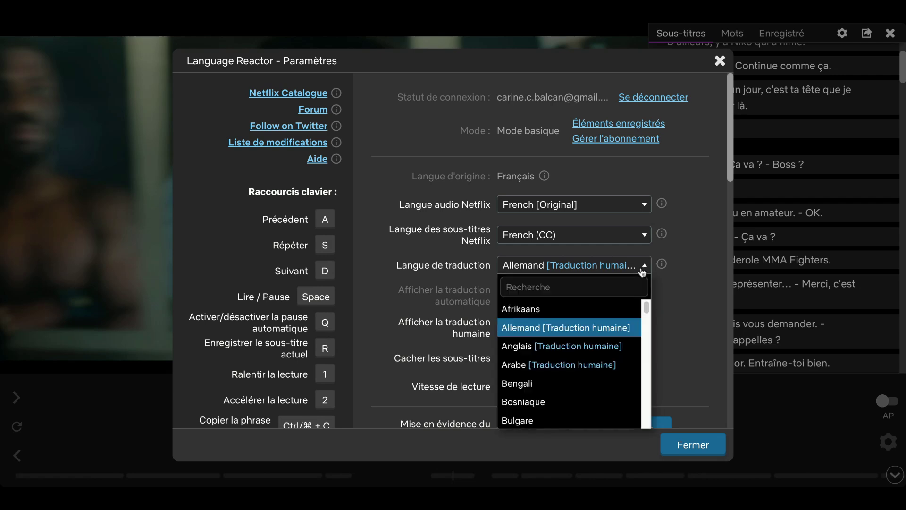
pyautogui.click(539, 348)
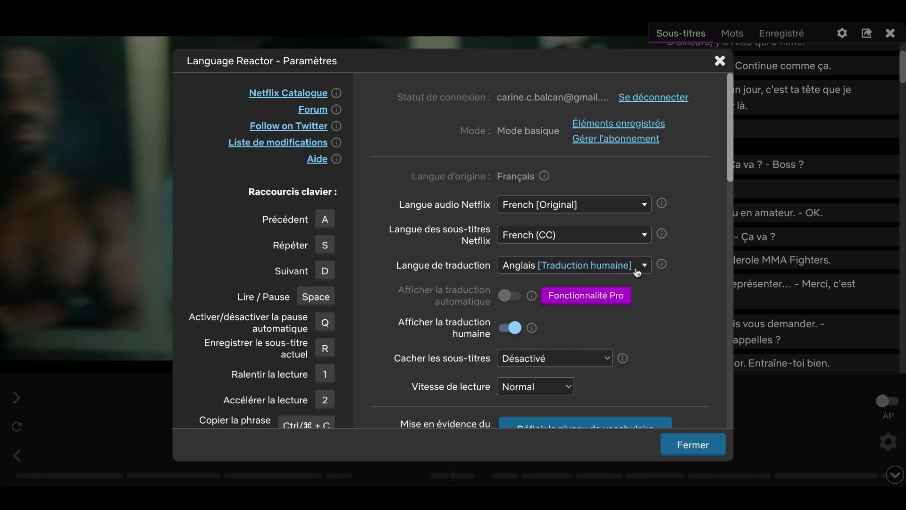
pyautogui.click(690, 446)
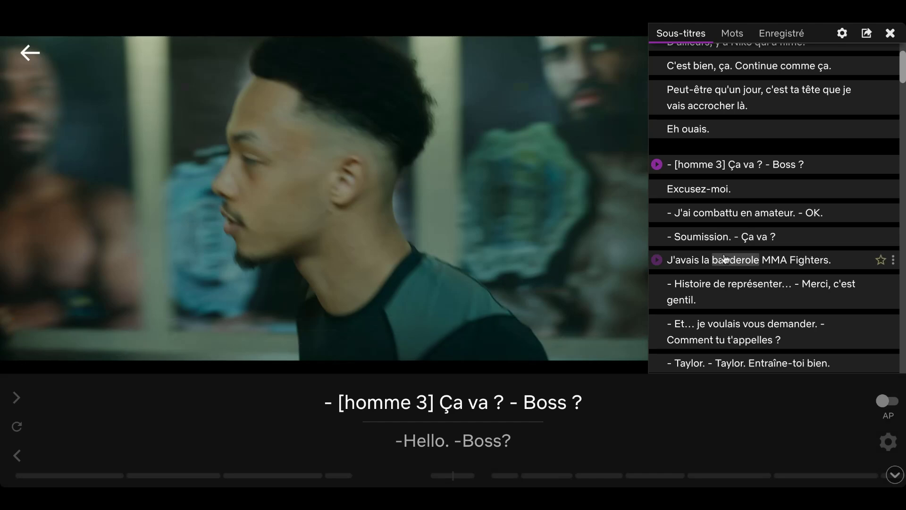
# Turn on automatic pausing at the end of each subtitle and replay the "Ça va ? - Boss ?" line to test it
pyautogui.moveTo(725, 259)
pyautogui.scroll(3, 724, 260)
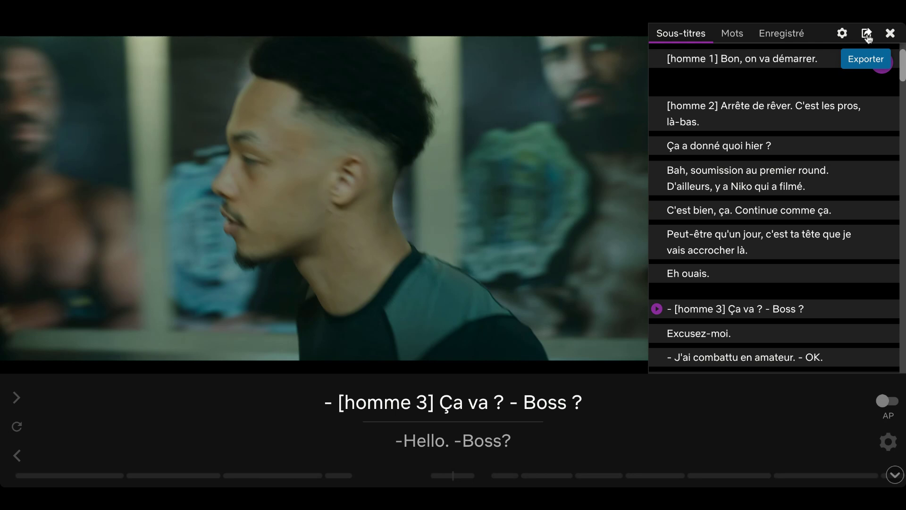
pyautogui.moveTo(831, 112)
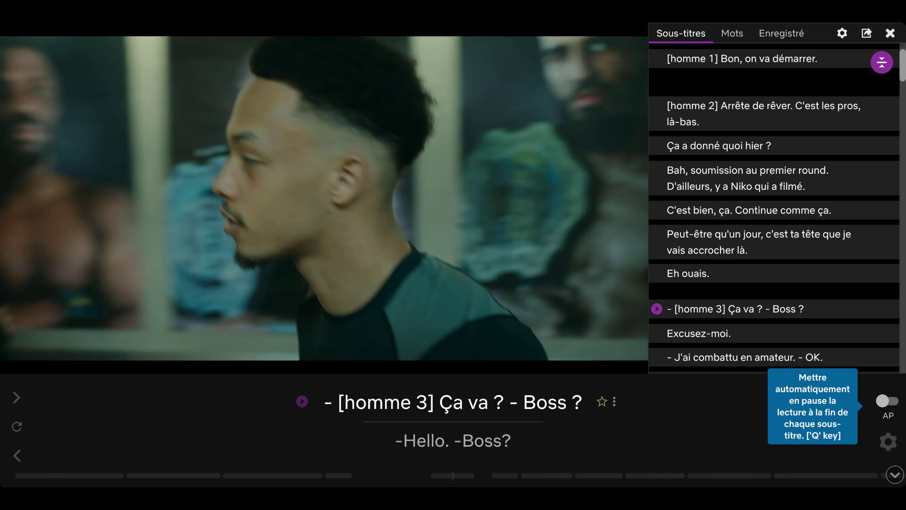
pyautogui.click(887, 401)
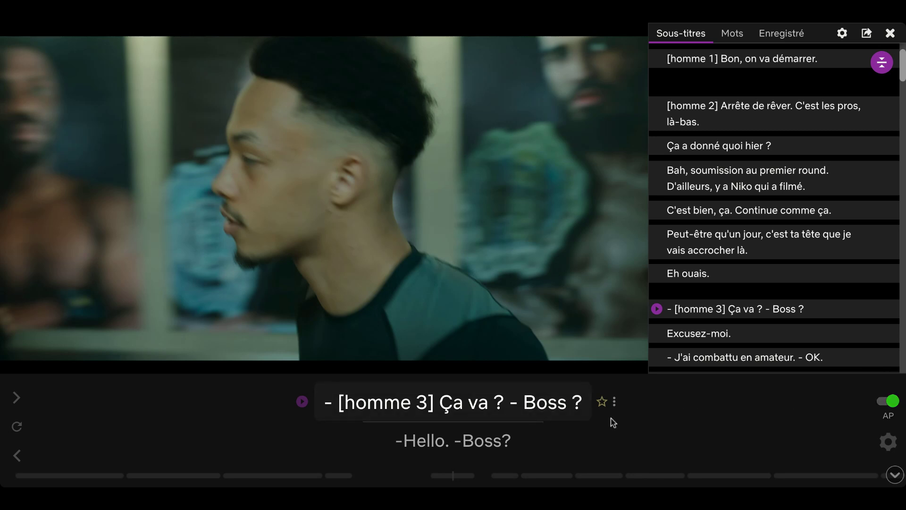
pyautogui.moveTo(364, 349)
pyautogui.click(302, 402)
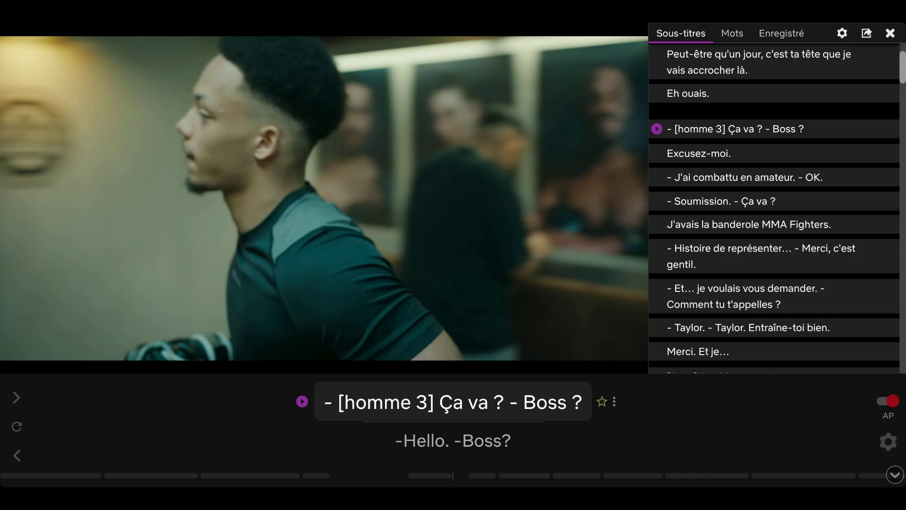
pyautogui.press('space')
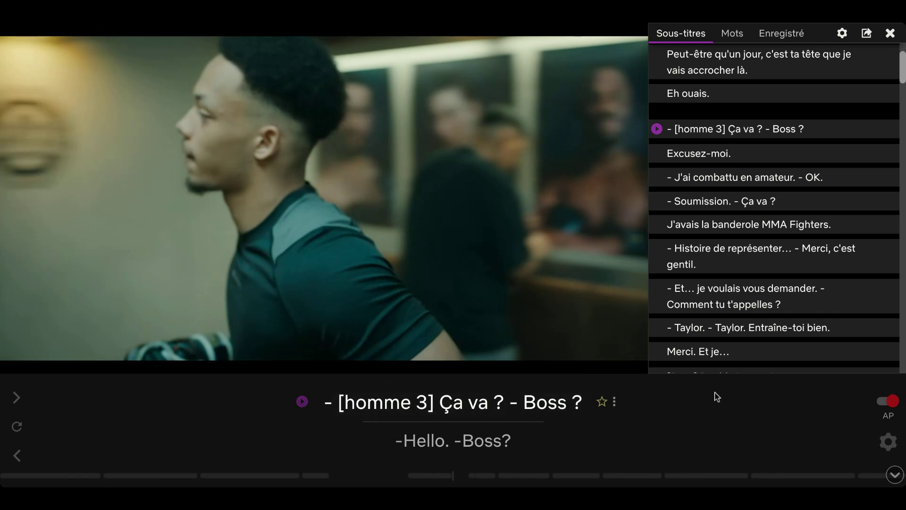
# Resume the episode with automatic pausing turned off, and pause it at the line "J'ai combattu en amateur"
pyautogui.press('space')
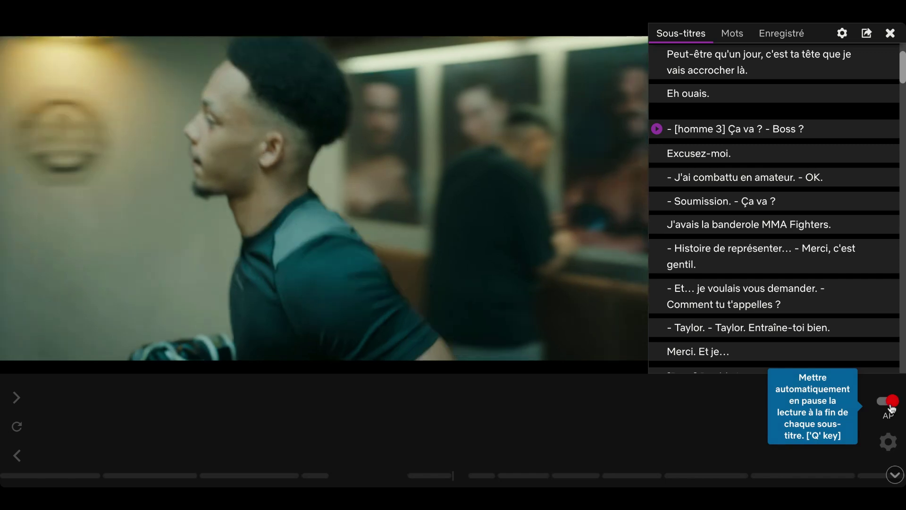
pyautogui.click(892, 402)
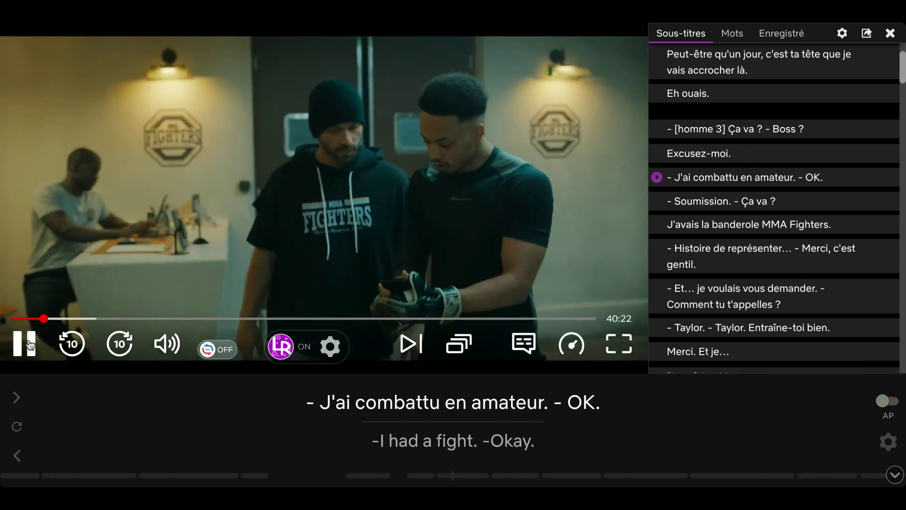
pyautogui.click(29, 344)
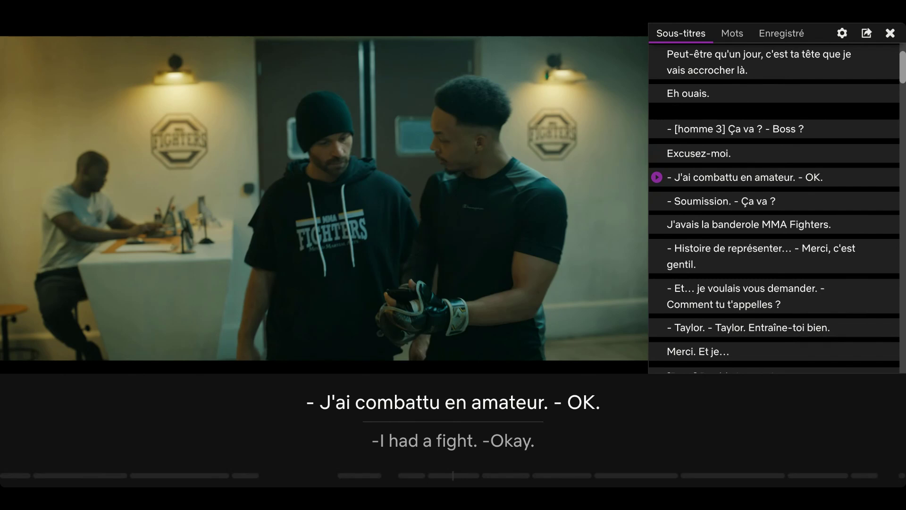
# Look up "ta" and "Peut-être" in the subtitle list, opening the full dictionary entry with examples for "Peut-être"
pyautogui.moveTo(794, 57)
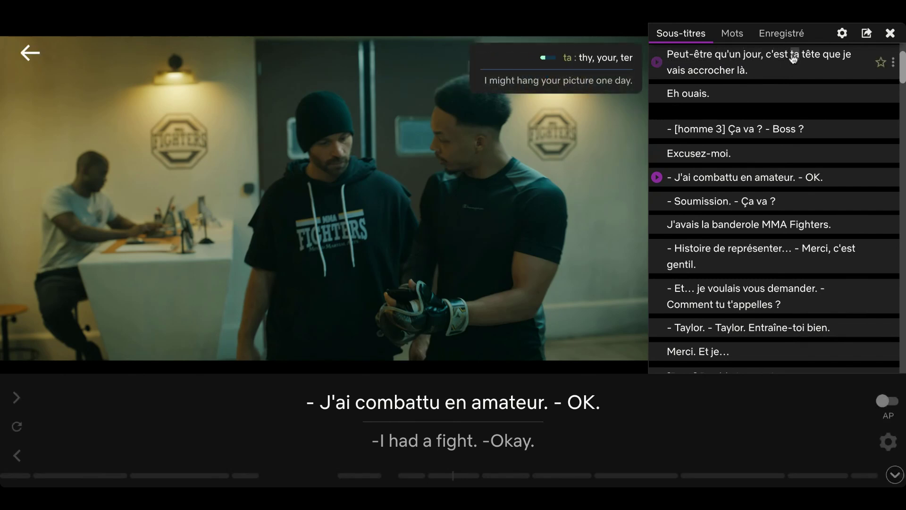
pyautogui.moveTo(691, 57)
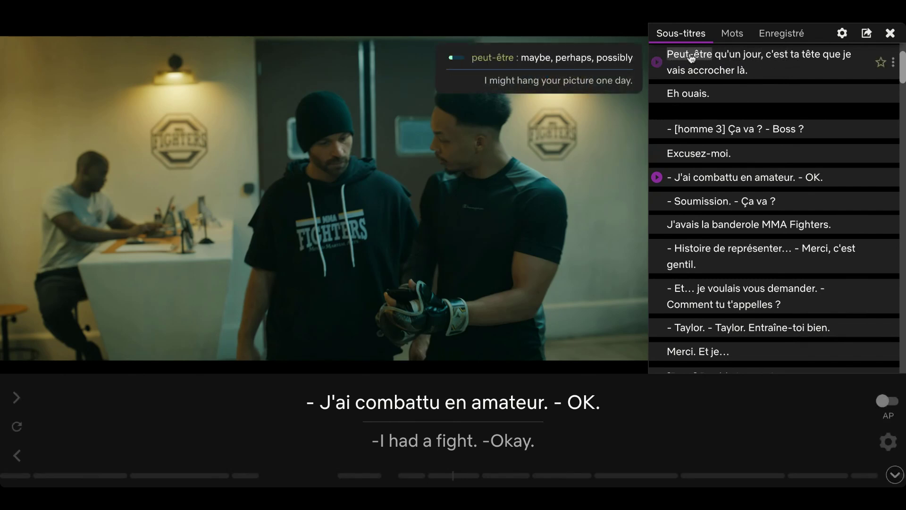
pyautogui.click(689, 54)
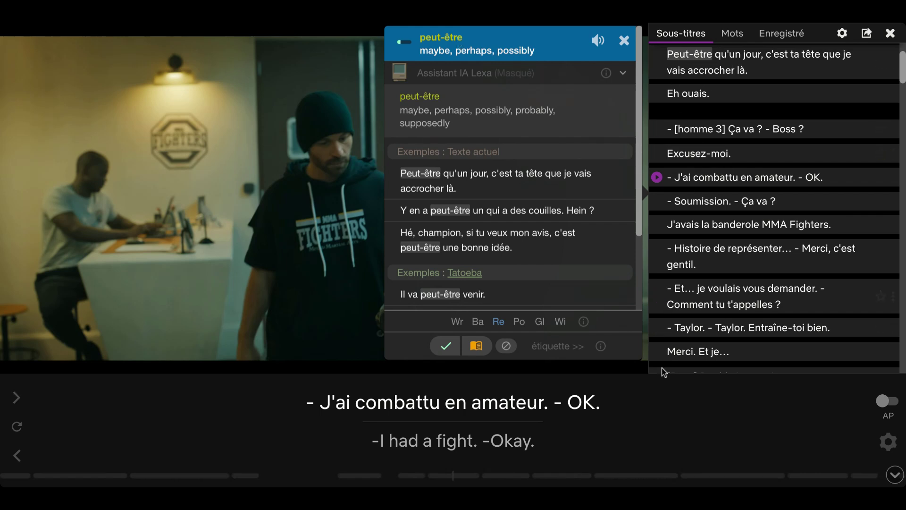
pyautogui.scroll(-1, 660, 368)
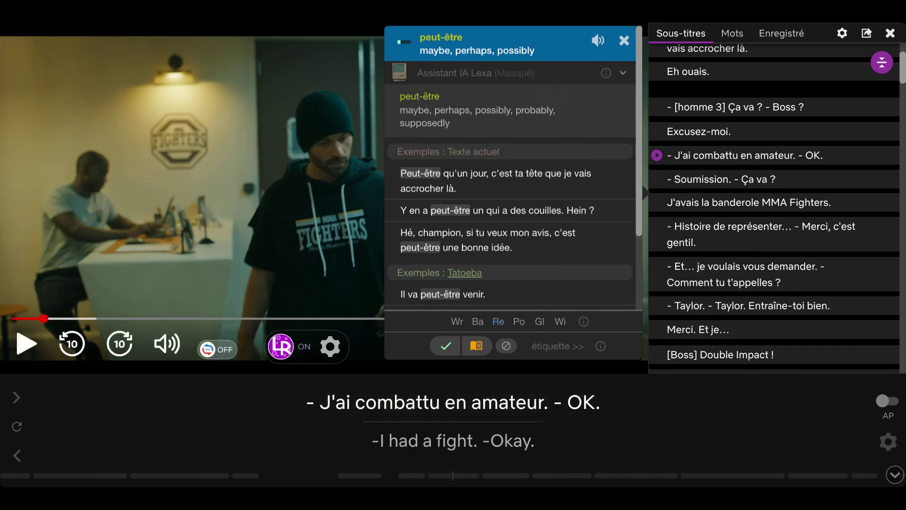
# Look up "amateur" in the current subtitle and copy the subtitle line "J'ai combattu en amateur. - OK."
pyautogui.click(520, 412)
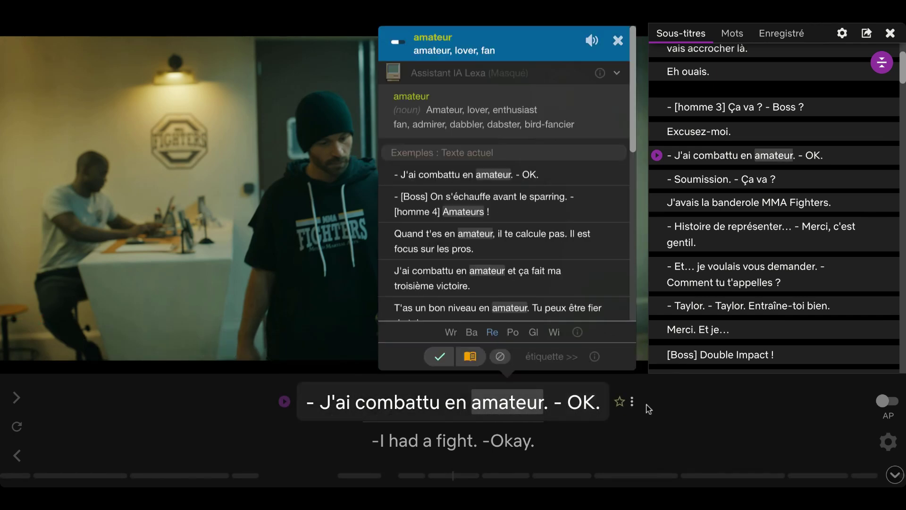
pyautogui.click(632, 402)
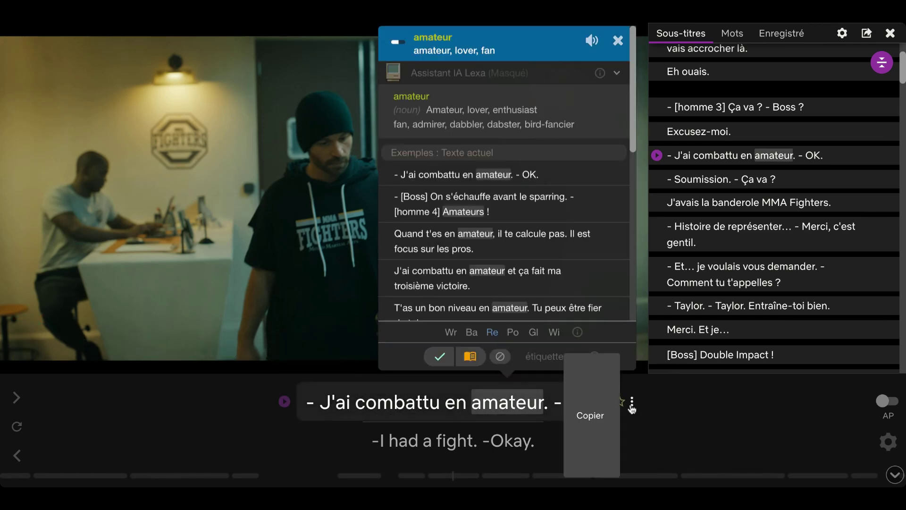
pyautogui.click(601, 423)
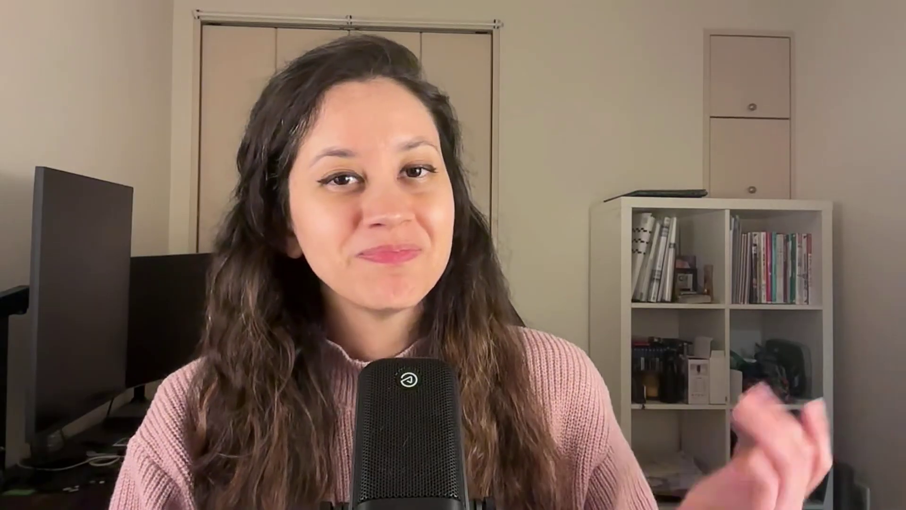